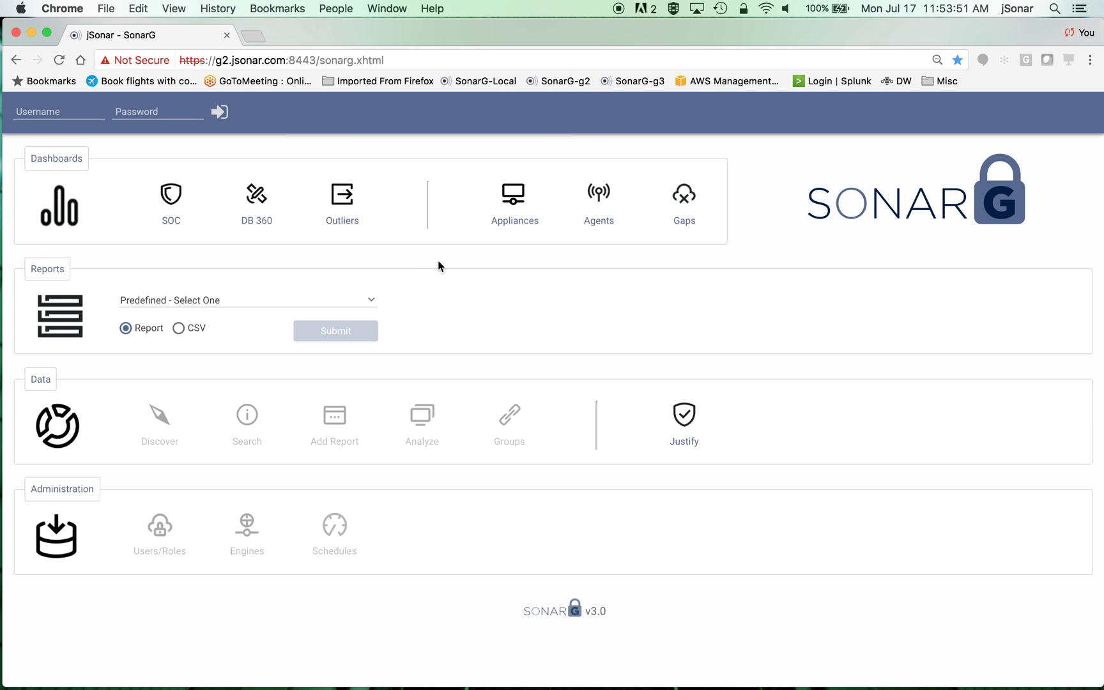
- Log in to the SonarG console as admin with the account password
click(40, 112)
text(admin)
key(Tab)
text(•••••••••)
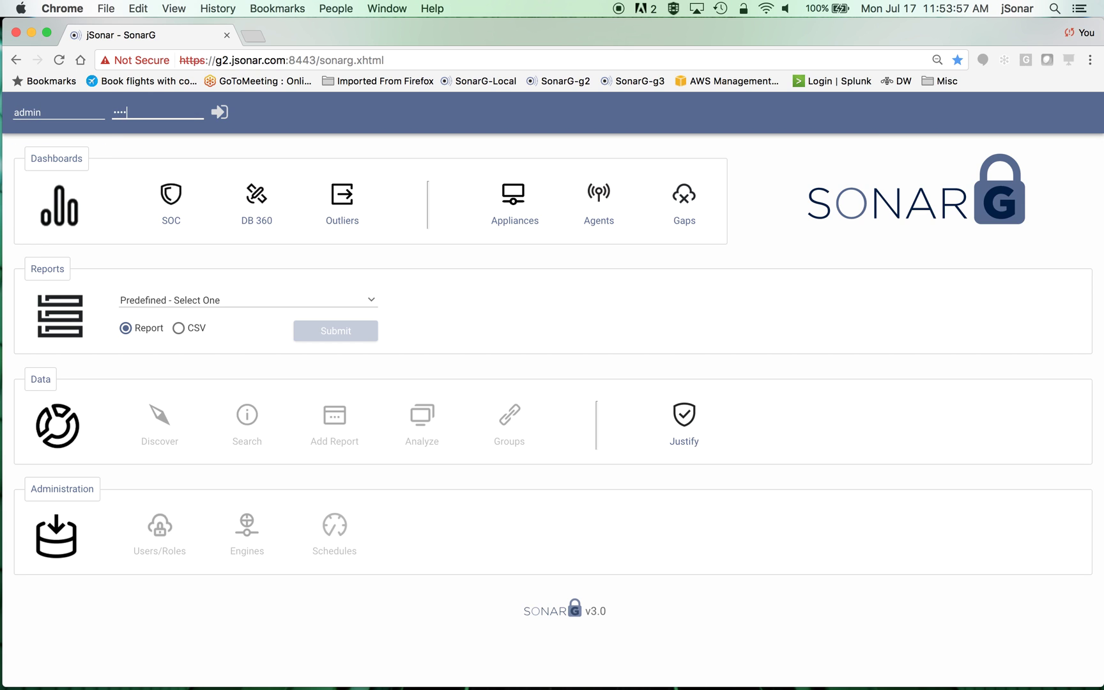
key(Return)
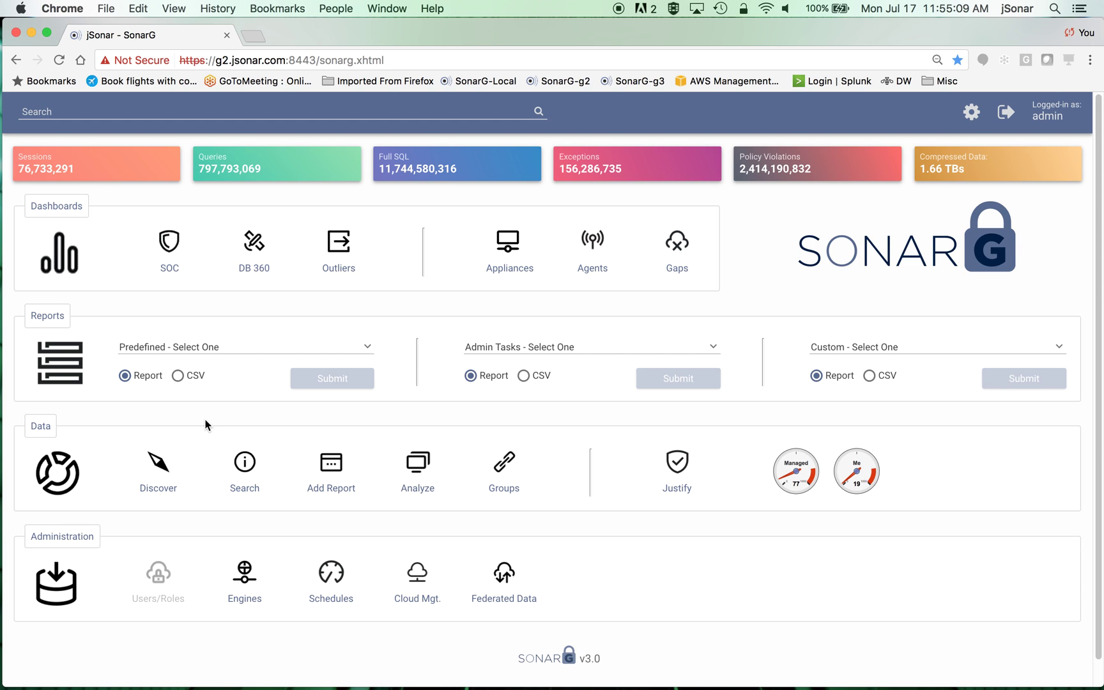
- Run the Opened On report with a July 1 start date, then close it
click(200, 346)
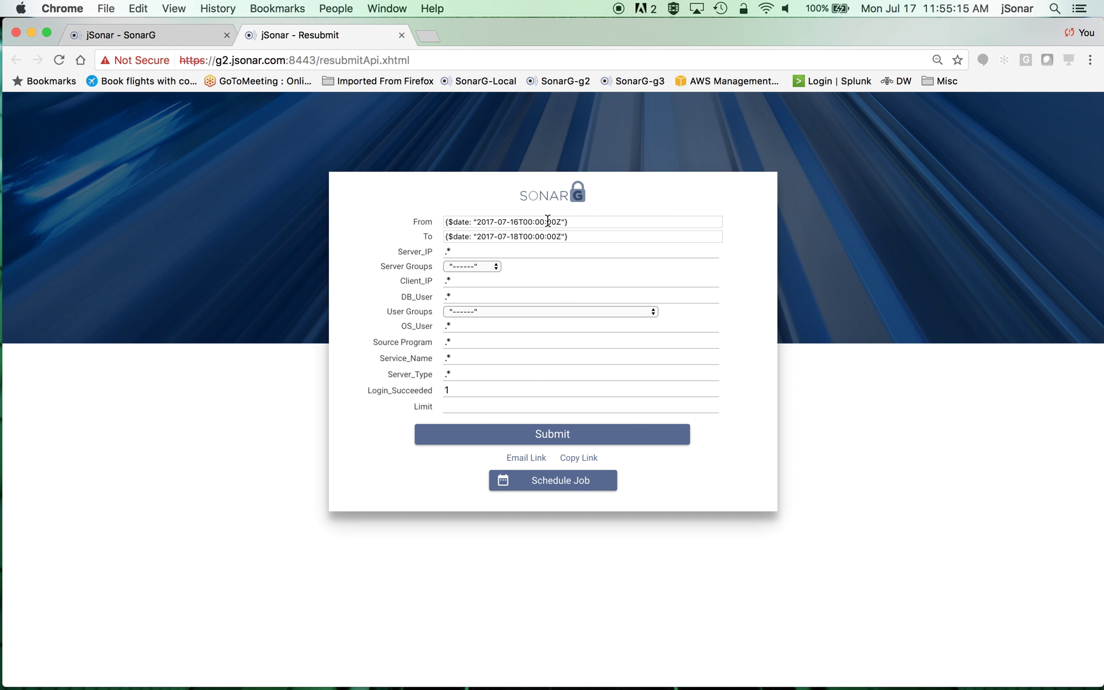
click(559, 224)
click(617, 292)
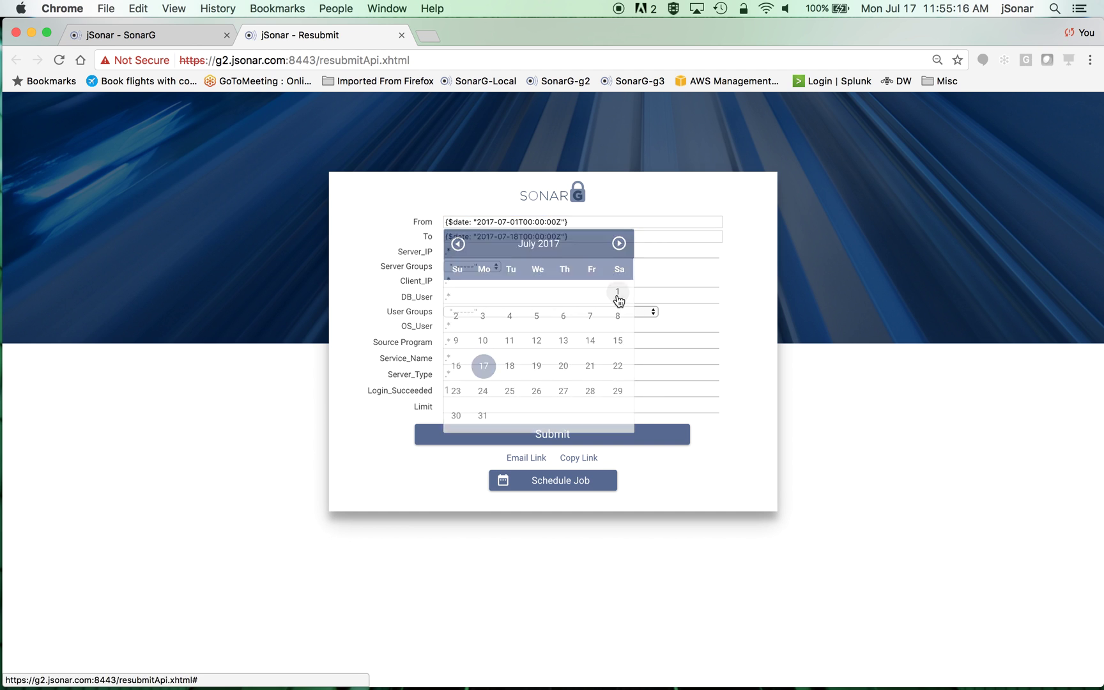
click(518, 437)
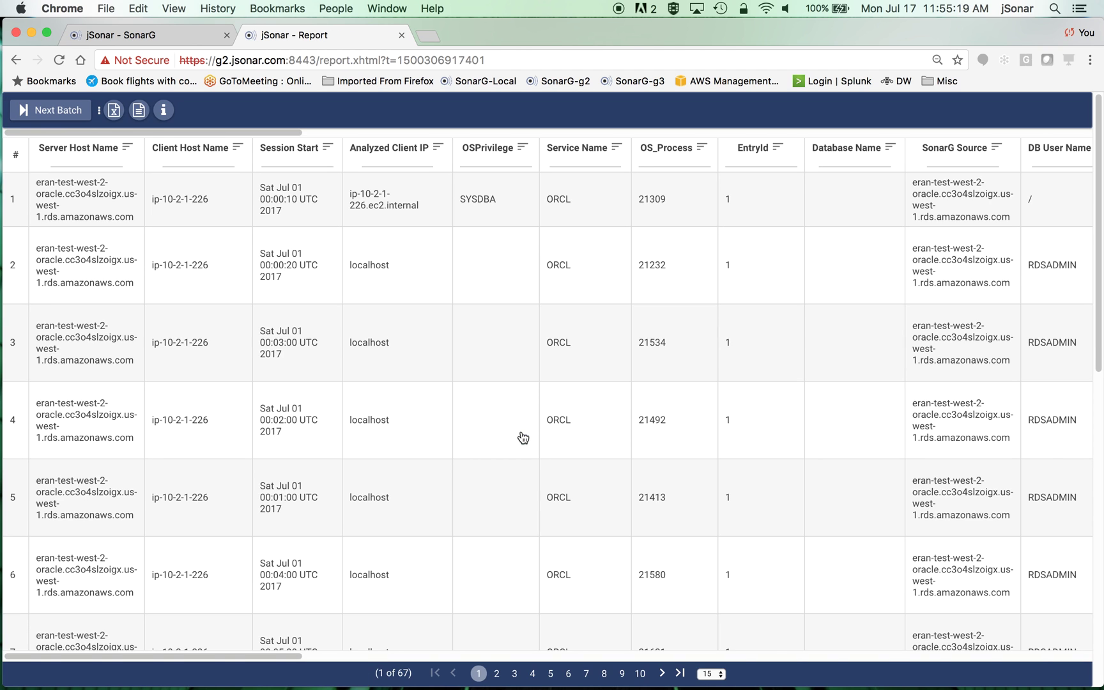
click(402, 35)
- Rerun the Opened On report from 2016-01-01 and close it to return home
click(337, 386)
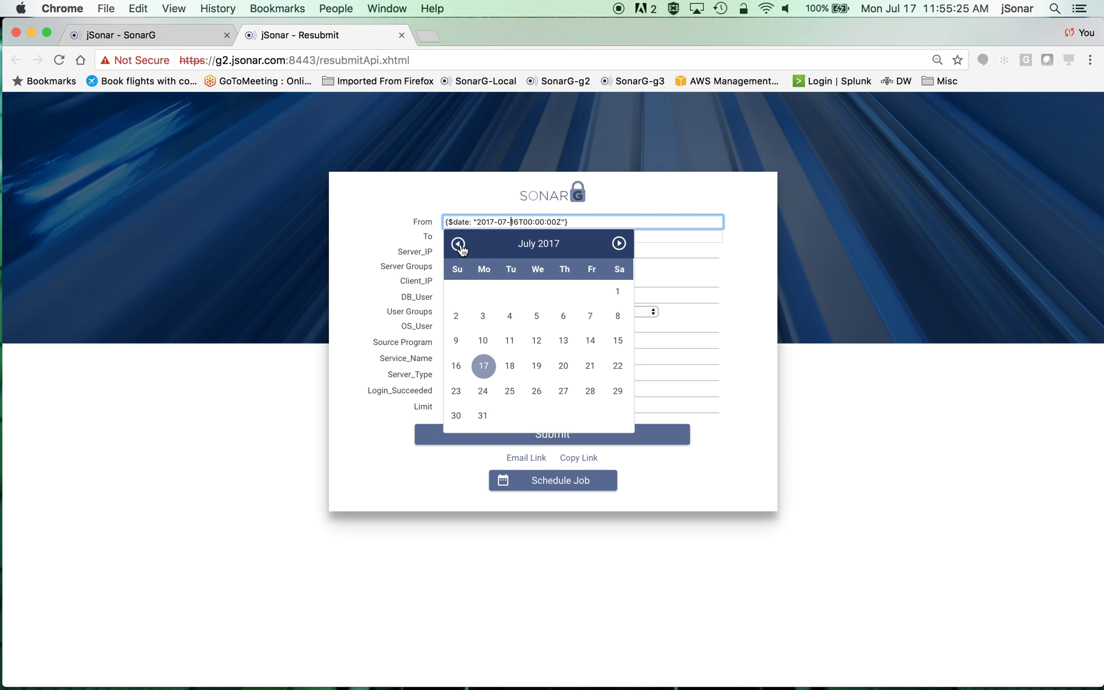
triple_click(458, 244)
triple_click(459, 244)
triple_click(459, 244)
double_click(458, 244)
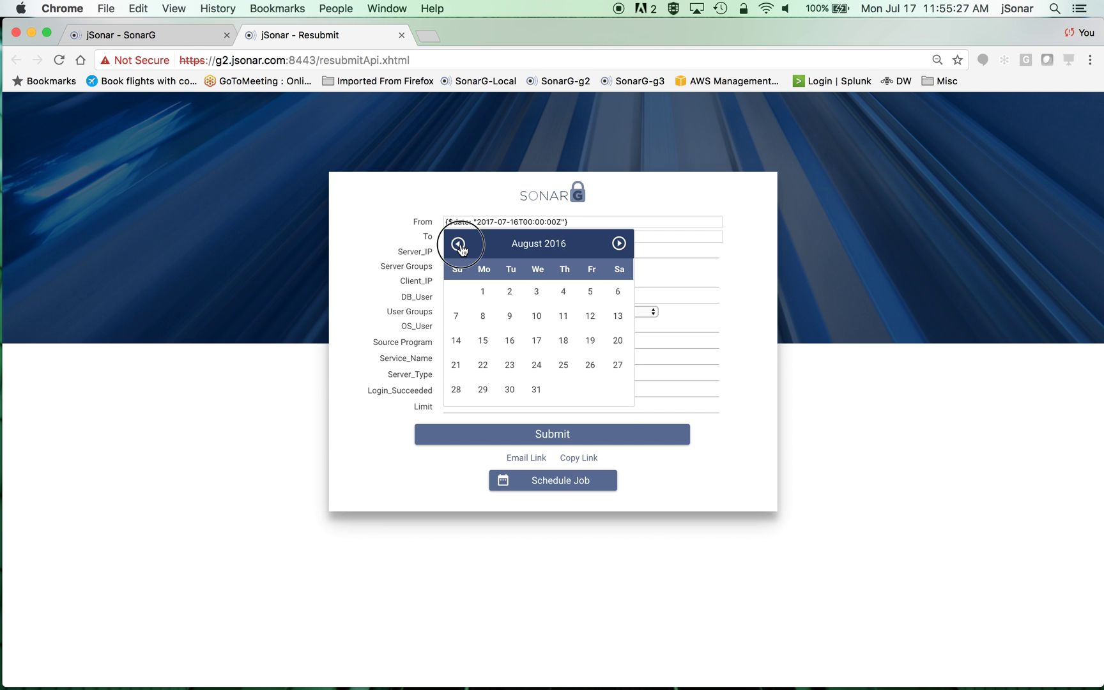
double_click(458, 244)
double_click(458, 244)
triple_click(458, 244)
click(458, 244)
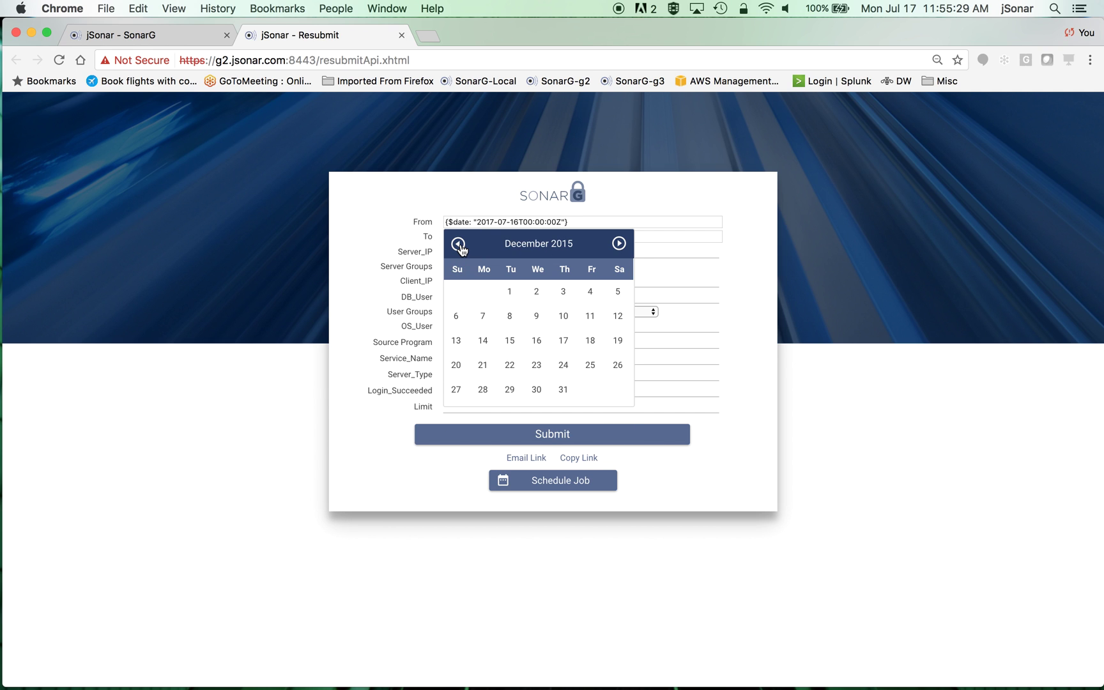
click(618, 243)
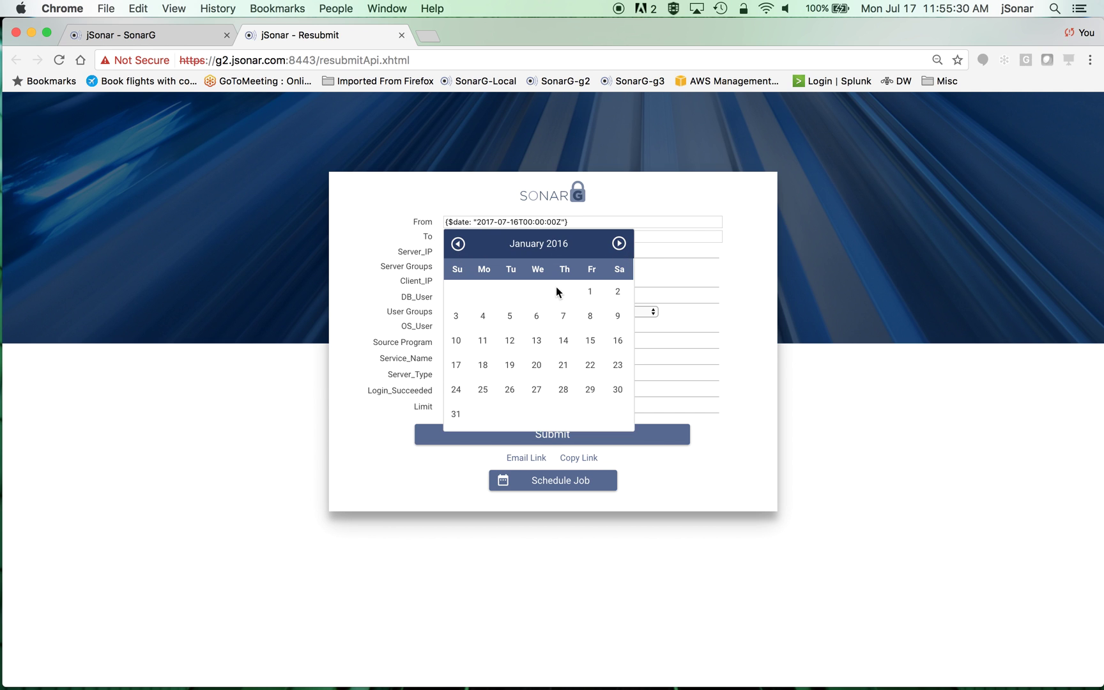
click(589, 292)
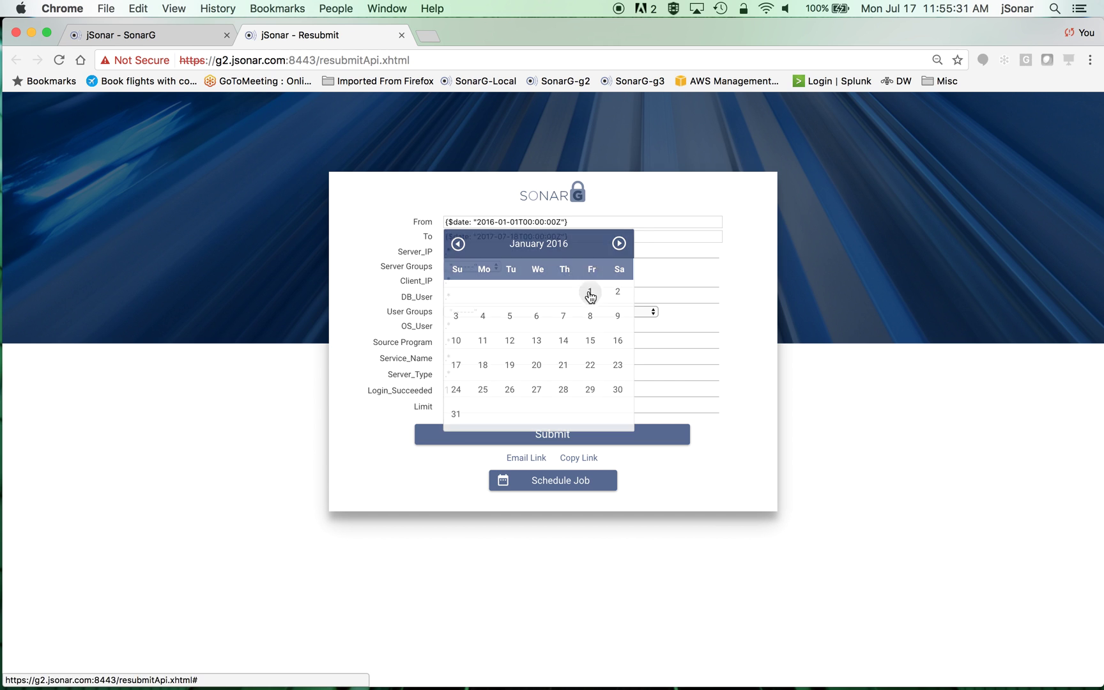
click(554, 435)
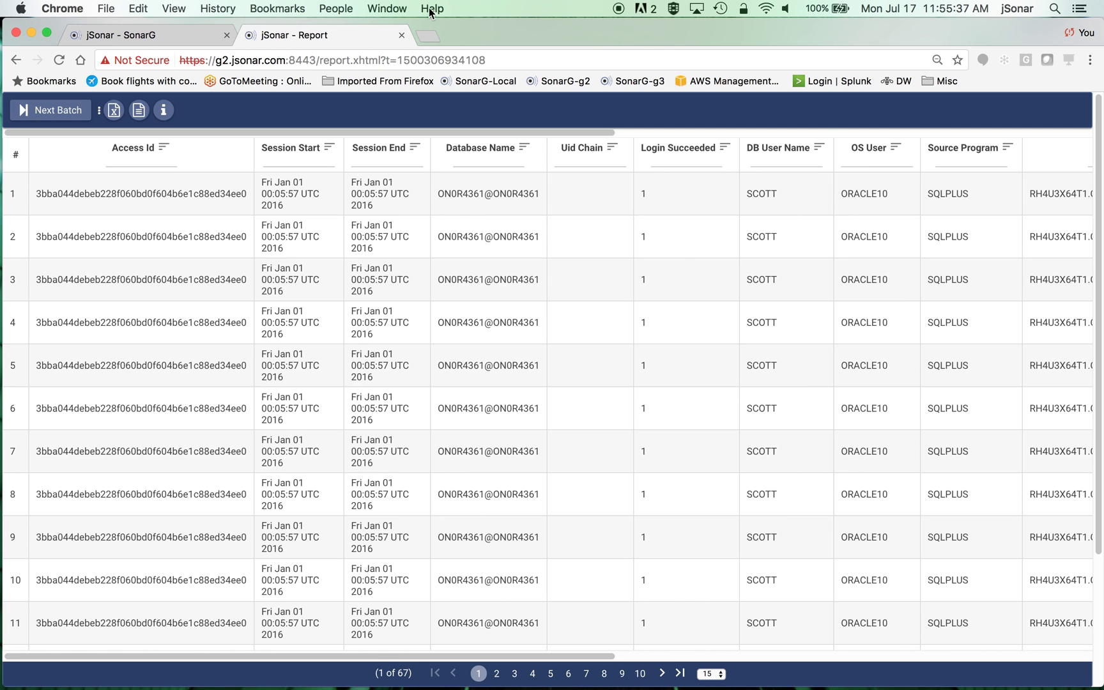
click(401, 35)
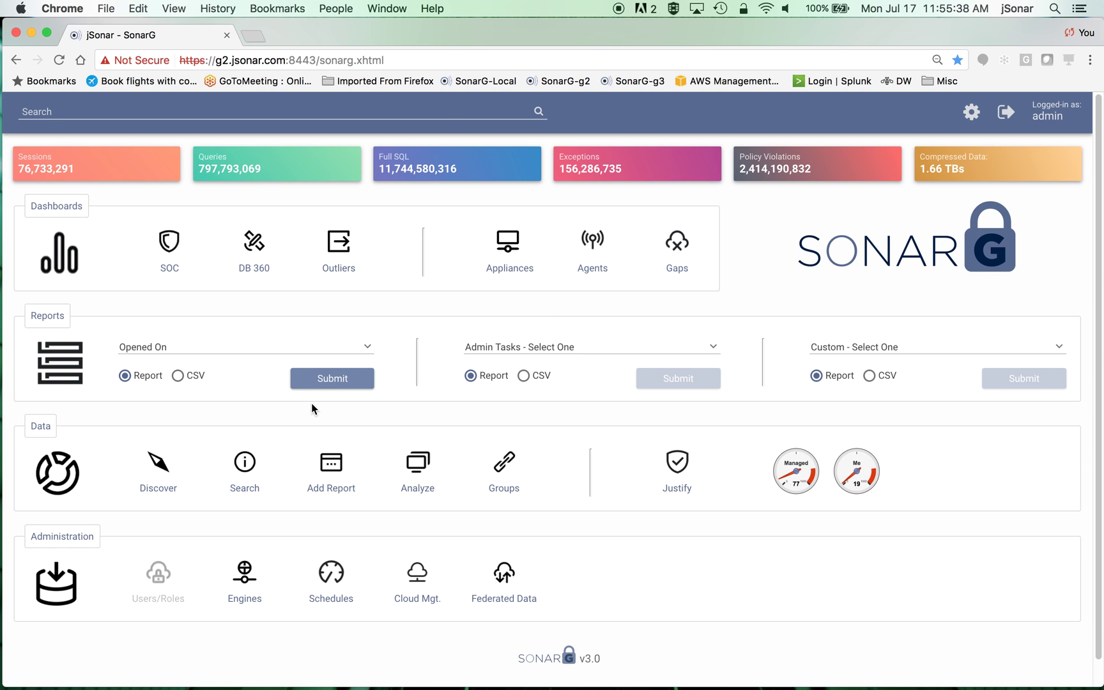
- Choose the Full SQL report and set its From date to 2016-05-01
click(230, 350)
scroll(234, 424, down, 5)
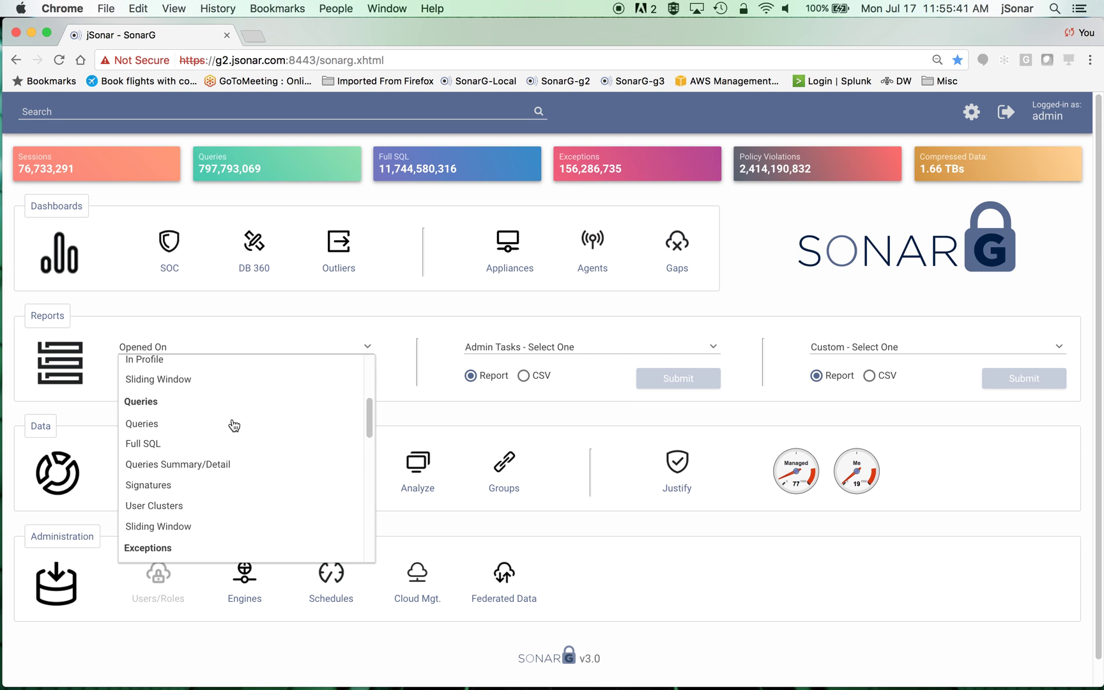
click(217, 444)
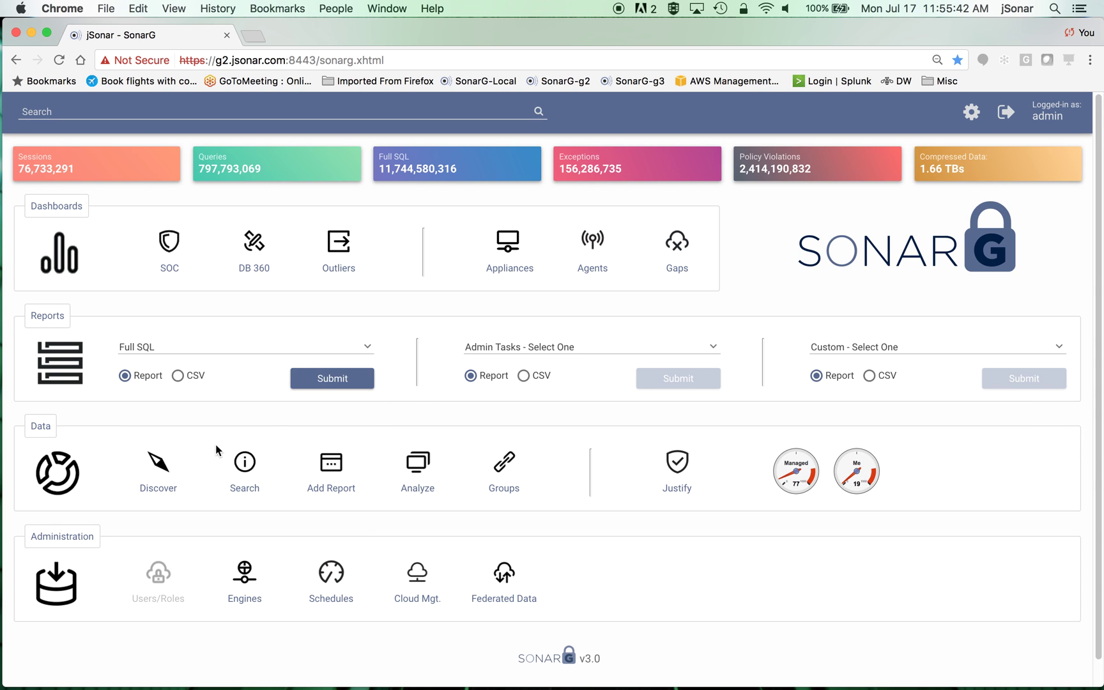
click(332, 381)
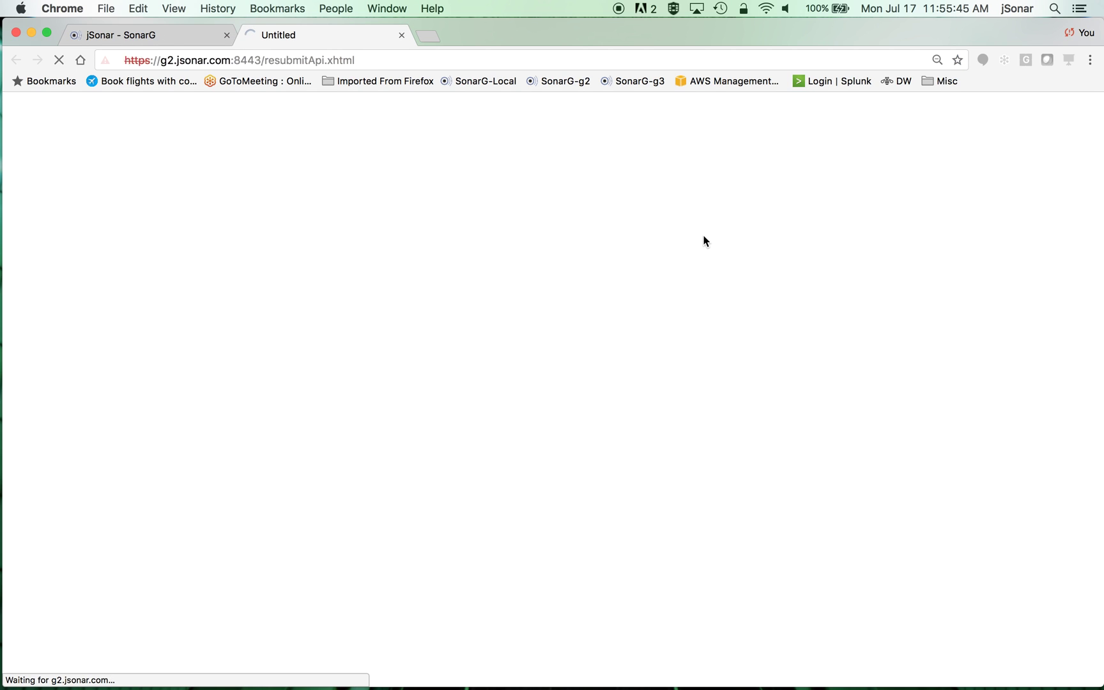
click(514, 222)
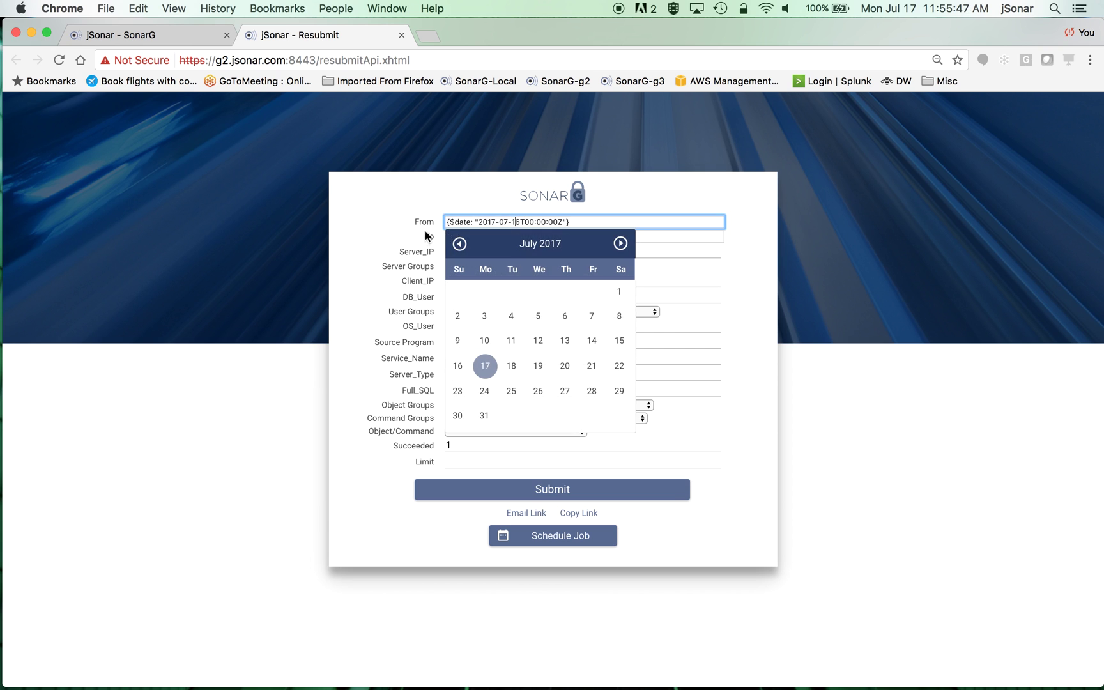
click(460, 243)
click(460, 243)
click(459, 244)
click(460, 244)
click(460, 243)
click(460, 243)
click(460, 243)
click(460, 244)
click(460, 243)
click(459, 244)
click(459, 243)
click(460, 243)
click(459, 243)
click(460, 243)
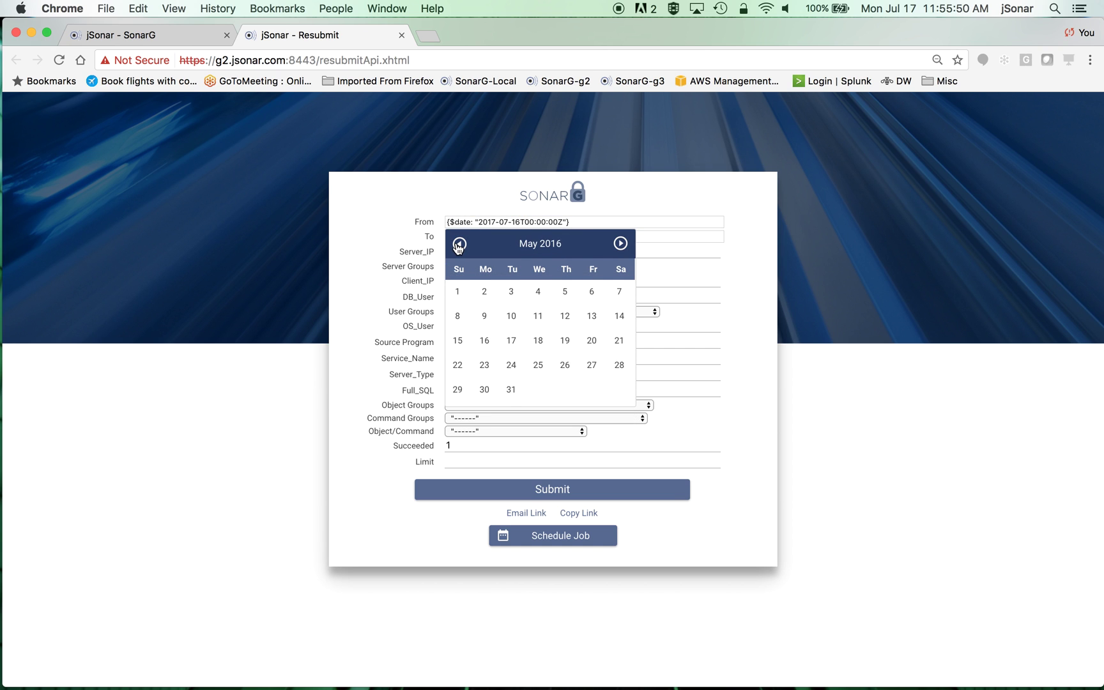
click(458, 292)
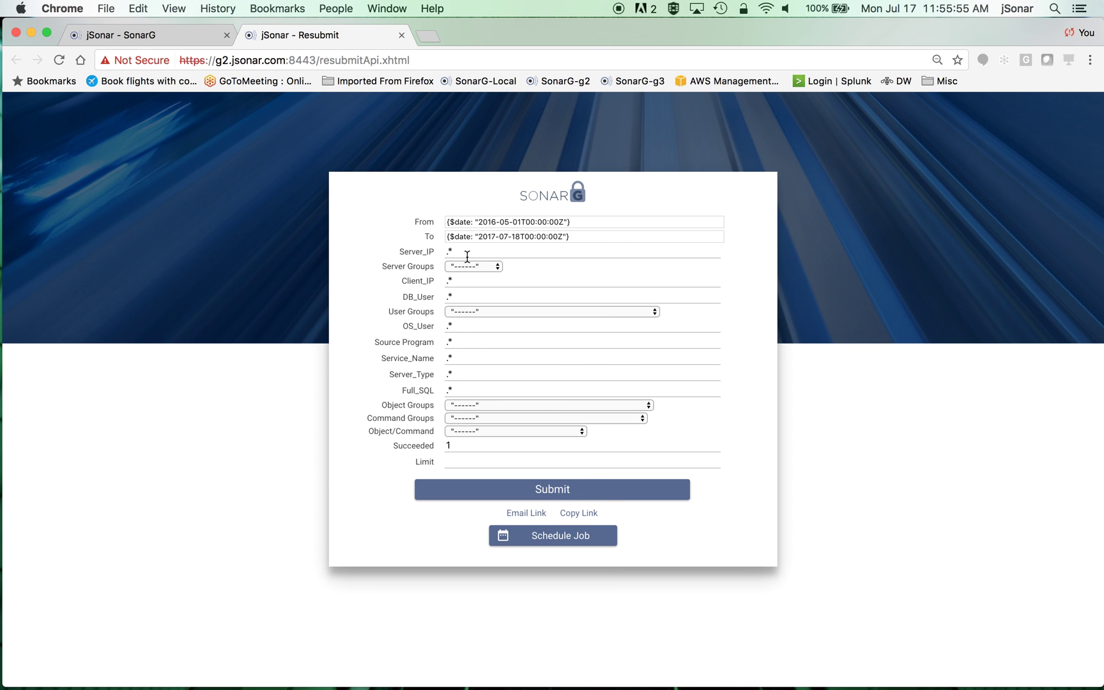
- Leave object groups unchanged, run the Full SQL report, scroll its results, then close it
click(587, 405)
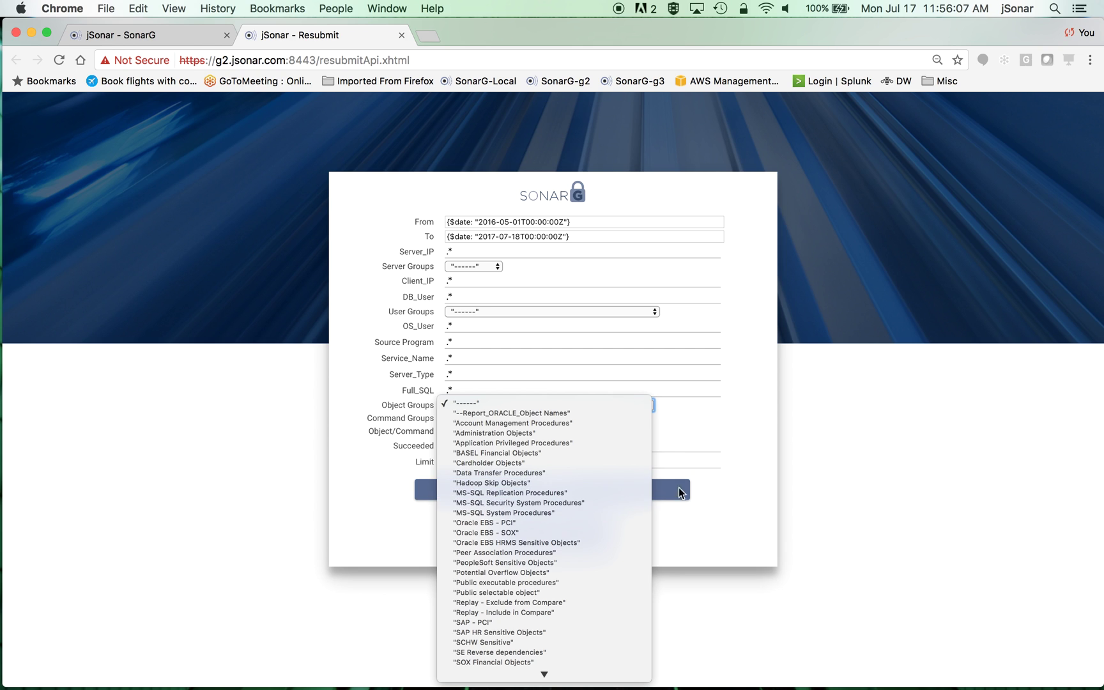
click(722, 493)
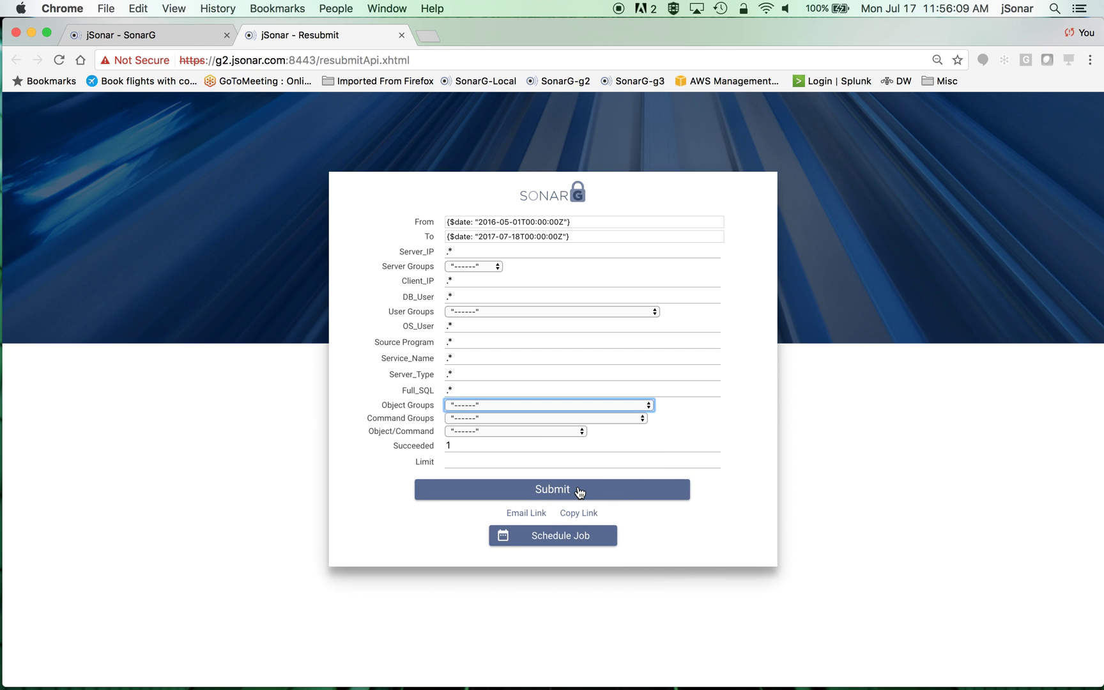
click(579, 492)
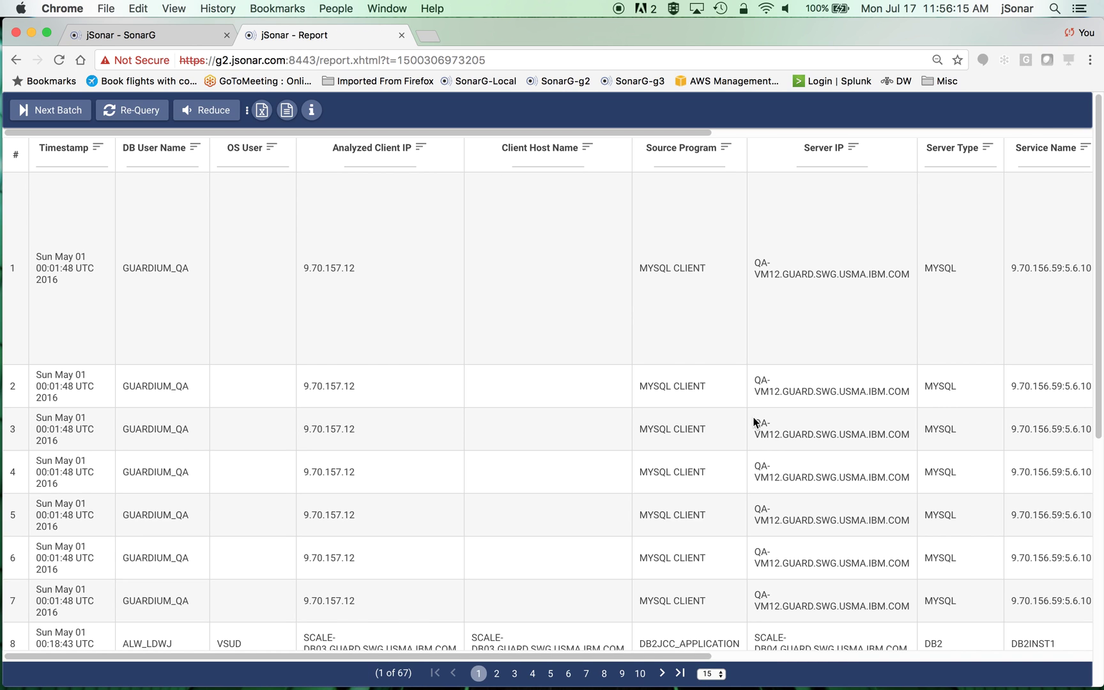
drag(696, 656, 984, 657)
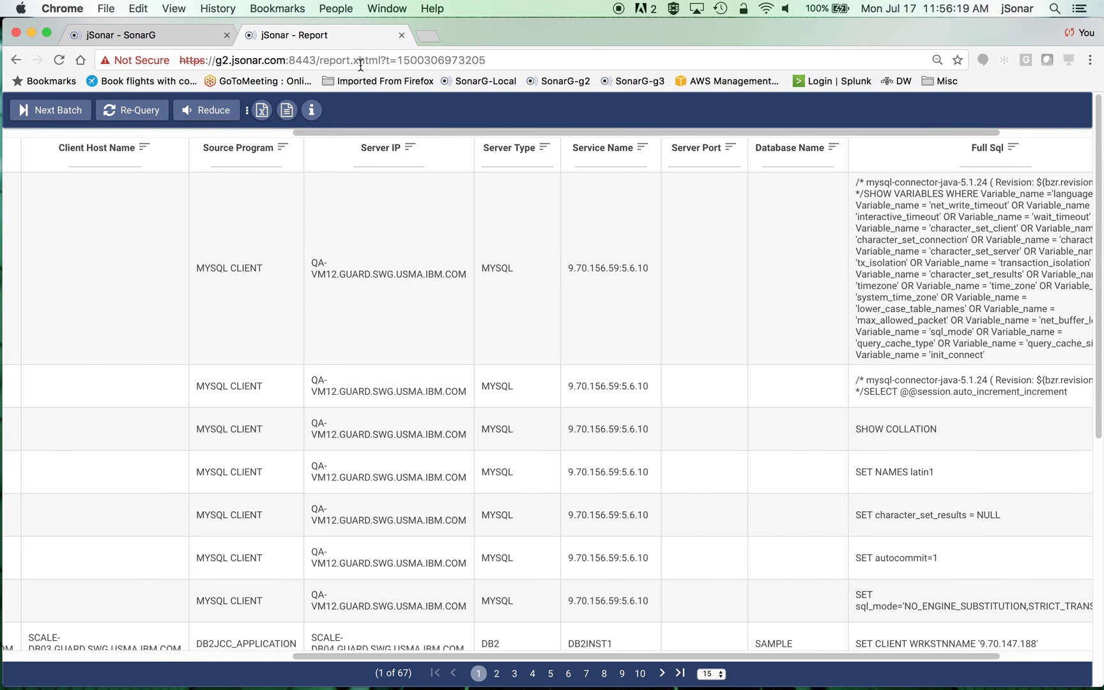
click(403, 36)
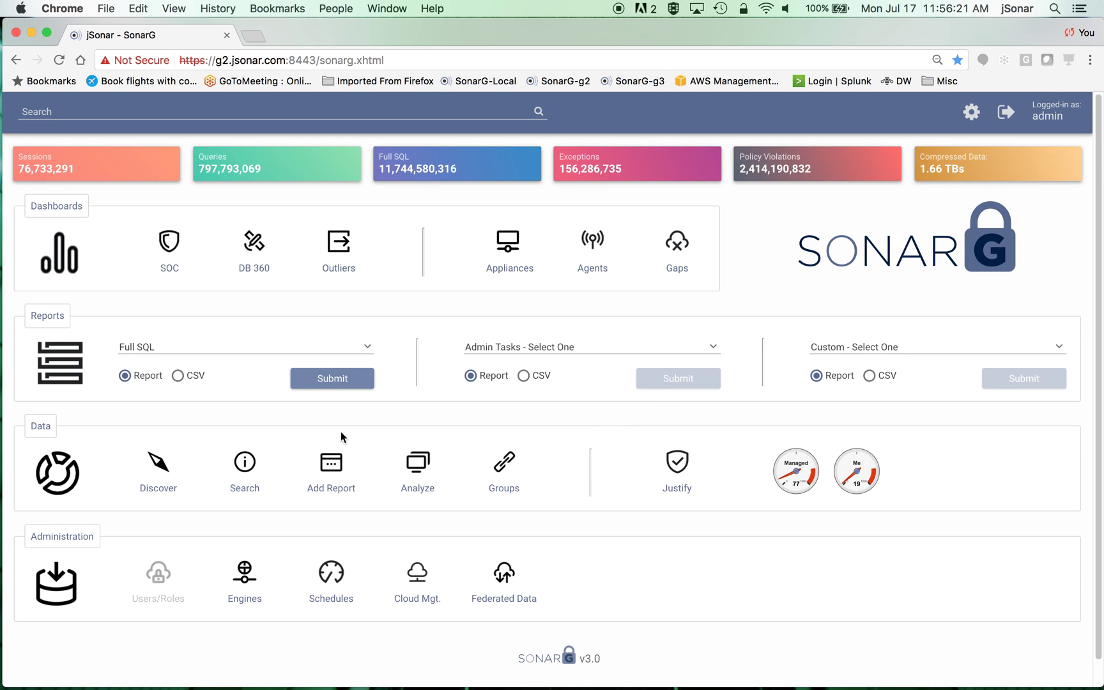
click(174, 351)
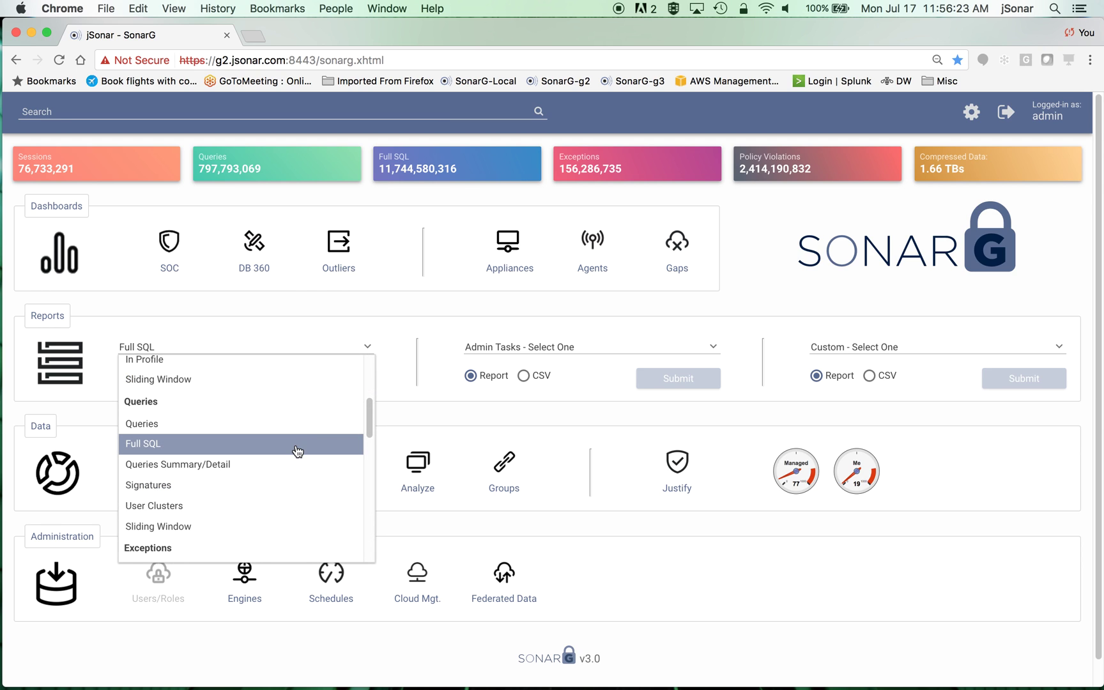
scroll(297, 451, up, 2)
scroll(298, 452, up, 4)
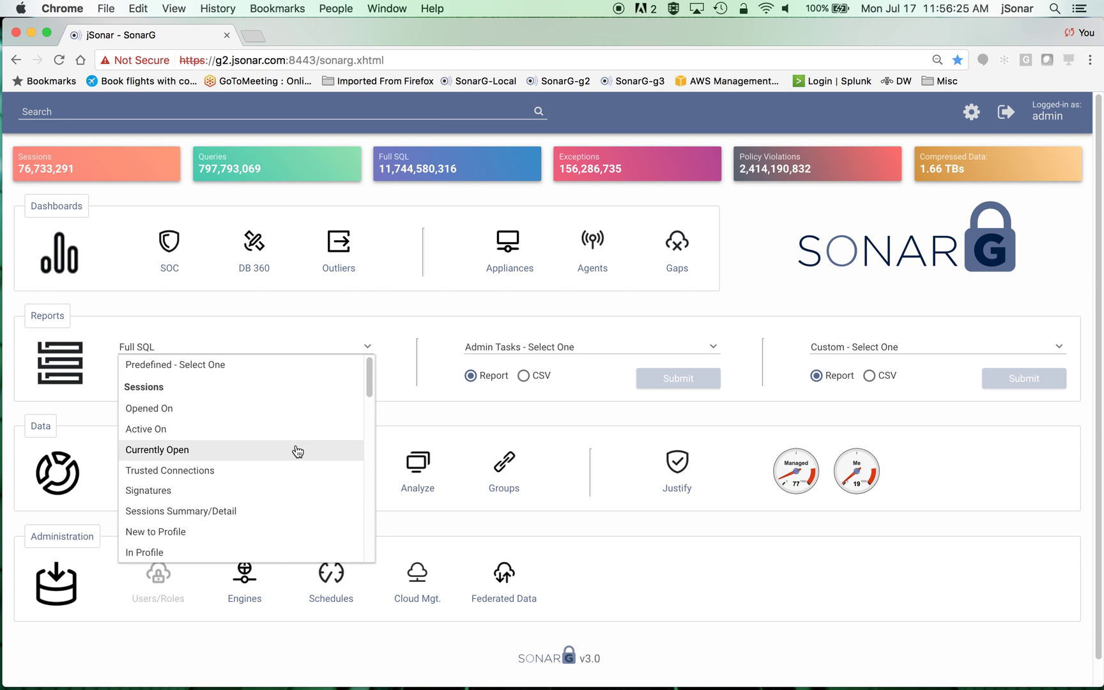
scroll(143, 429, down, 4)
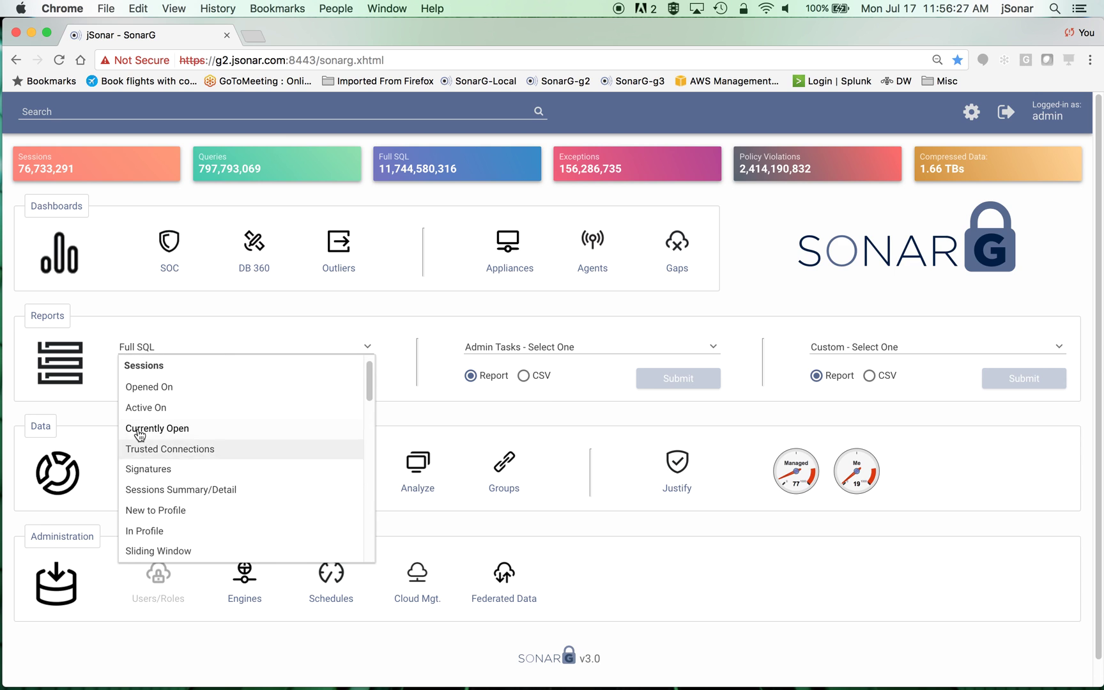
scroll(183, 470, down, 10)
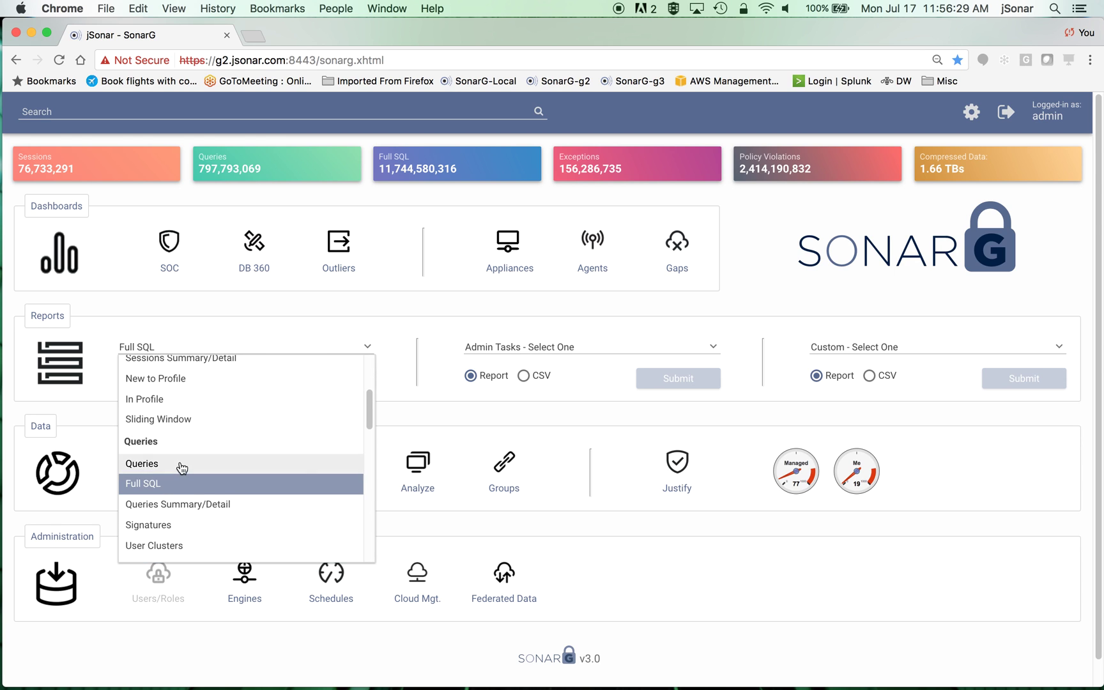
scroll(182, 468, down, 9)
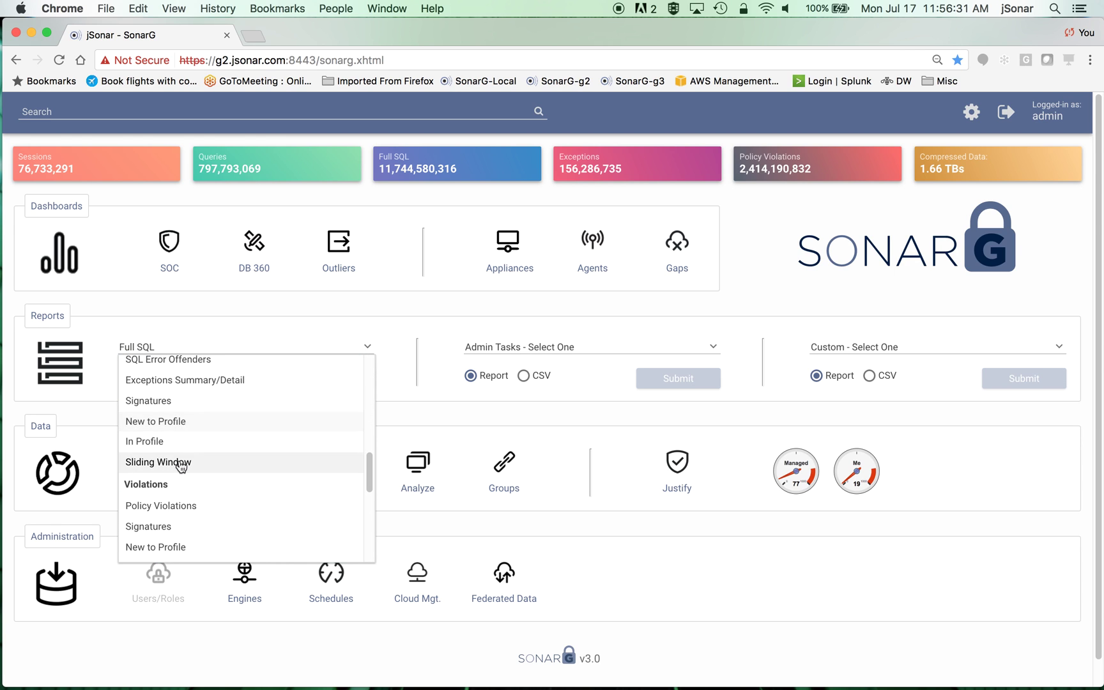
scroll(300, 473, down, 5)
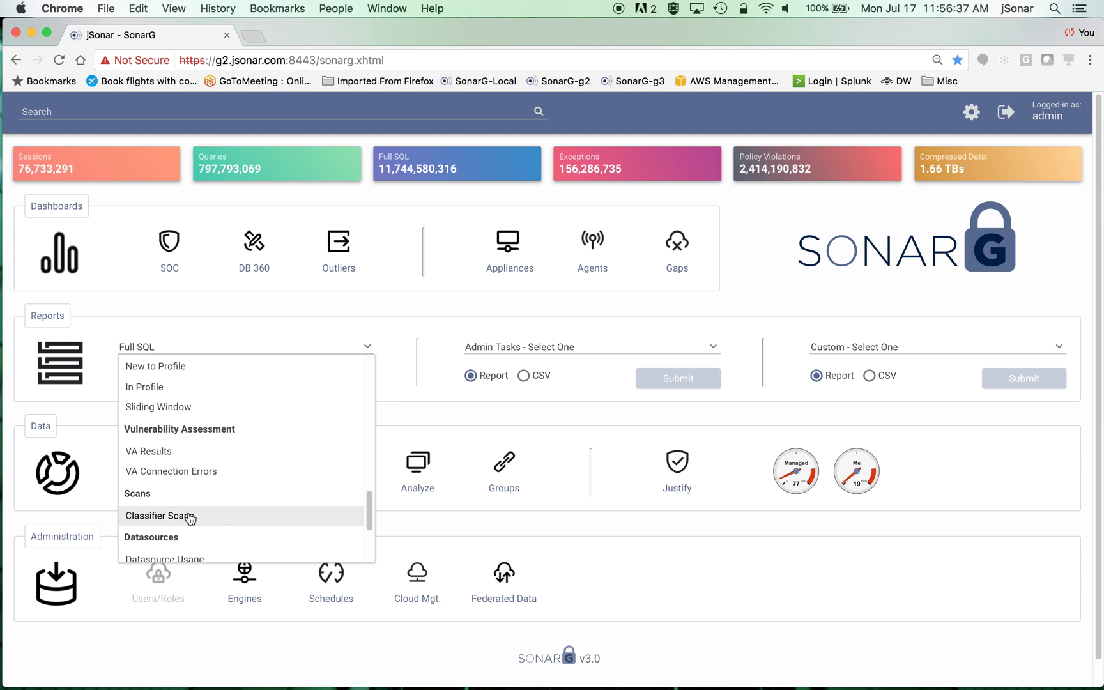
scroll(300, 486, down, 3)
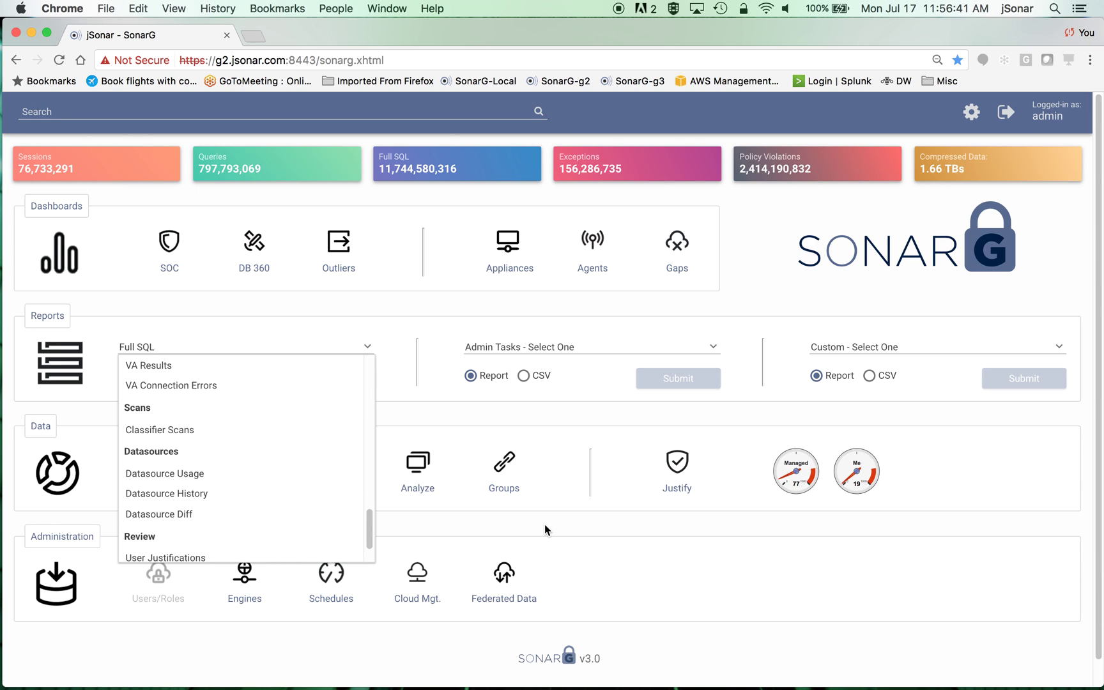
drag(370, 523, 370, 387)
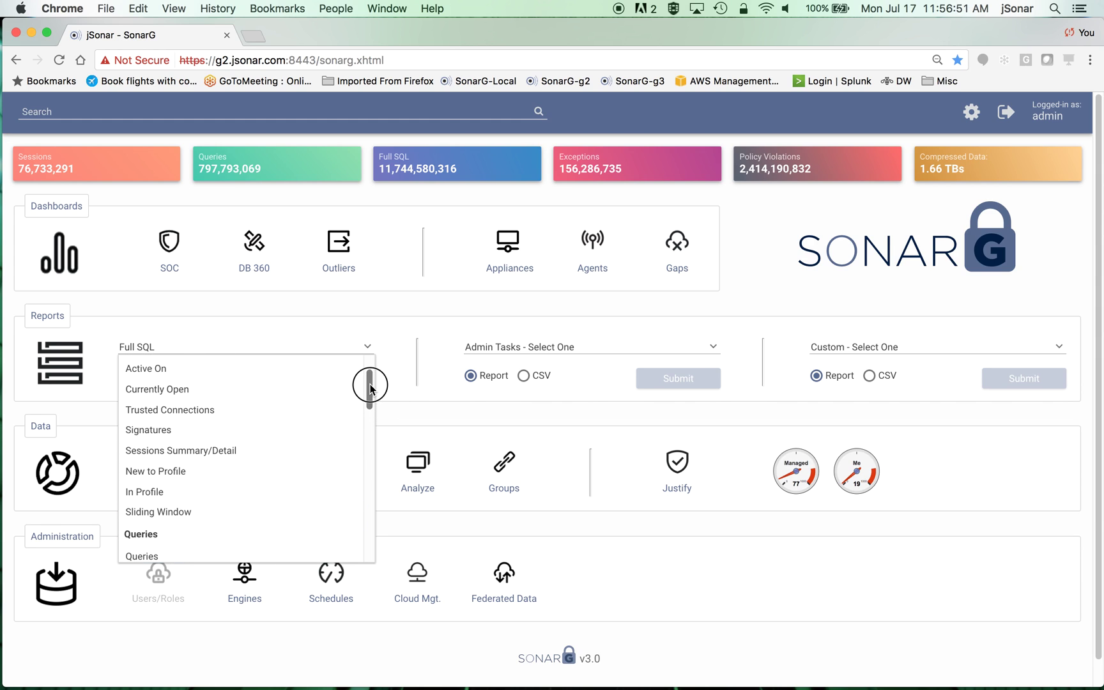
drag(371, 387, 370, 388)
click(405, 408)
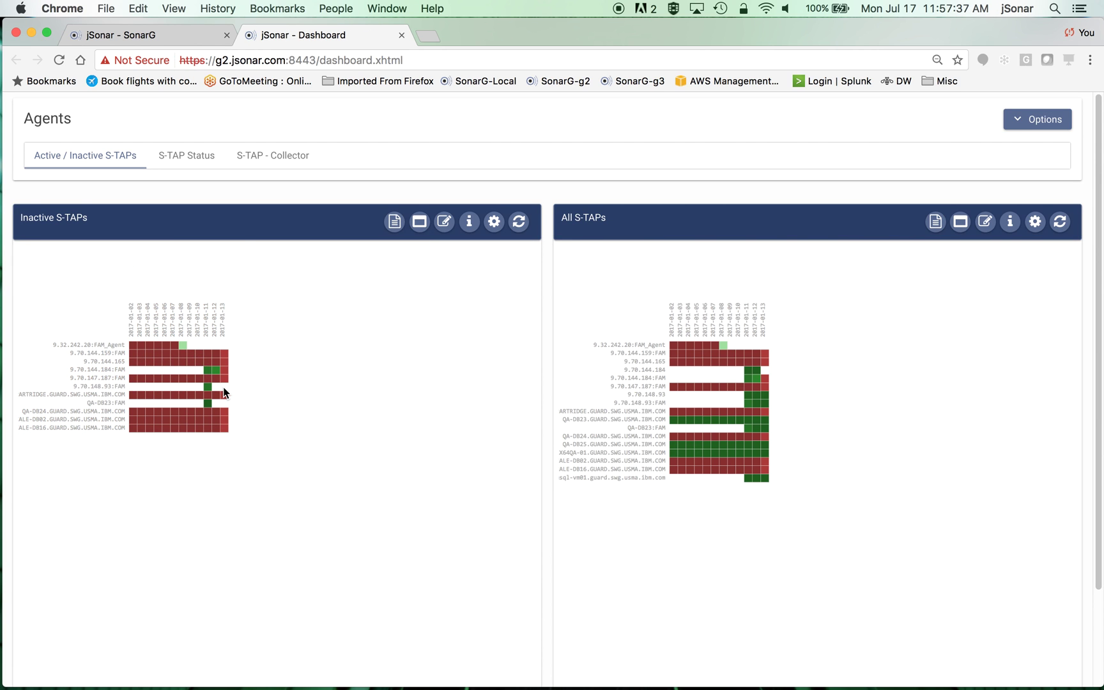
- Review the S-TAP Status and S-TAP - Collector tables, then close the Agents dashboard
click(194, 165)
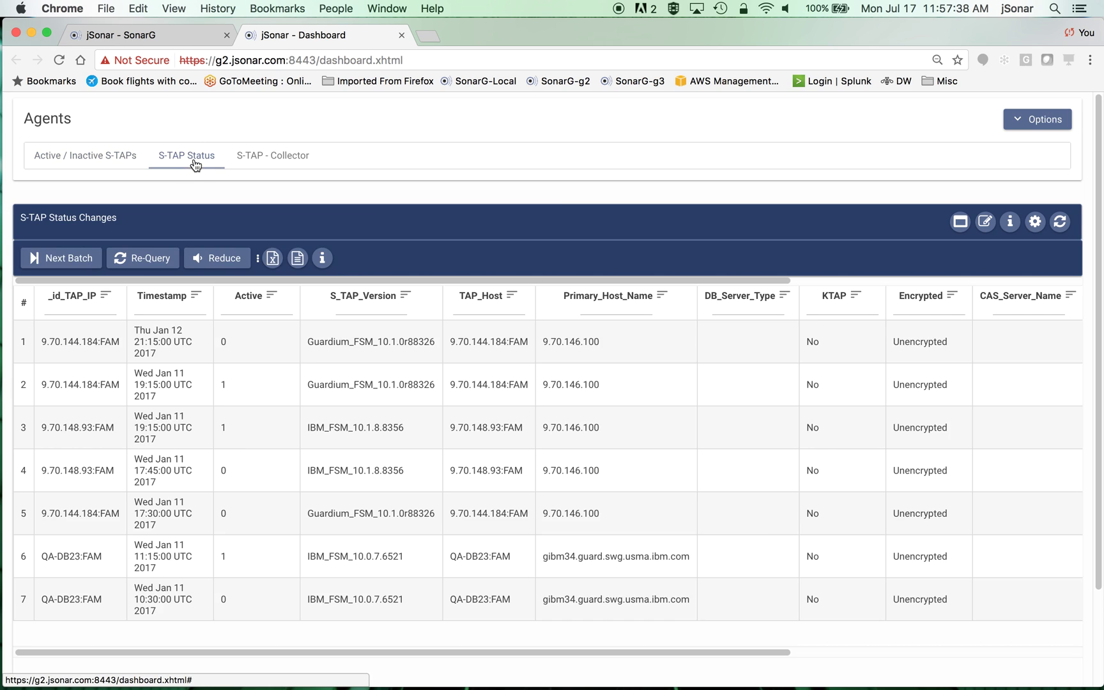
click(288, 162)
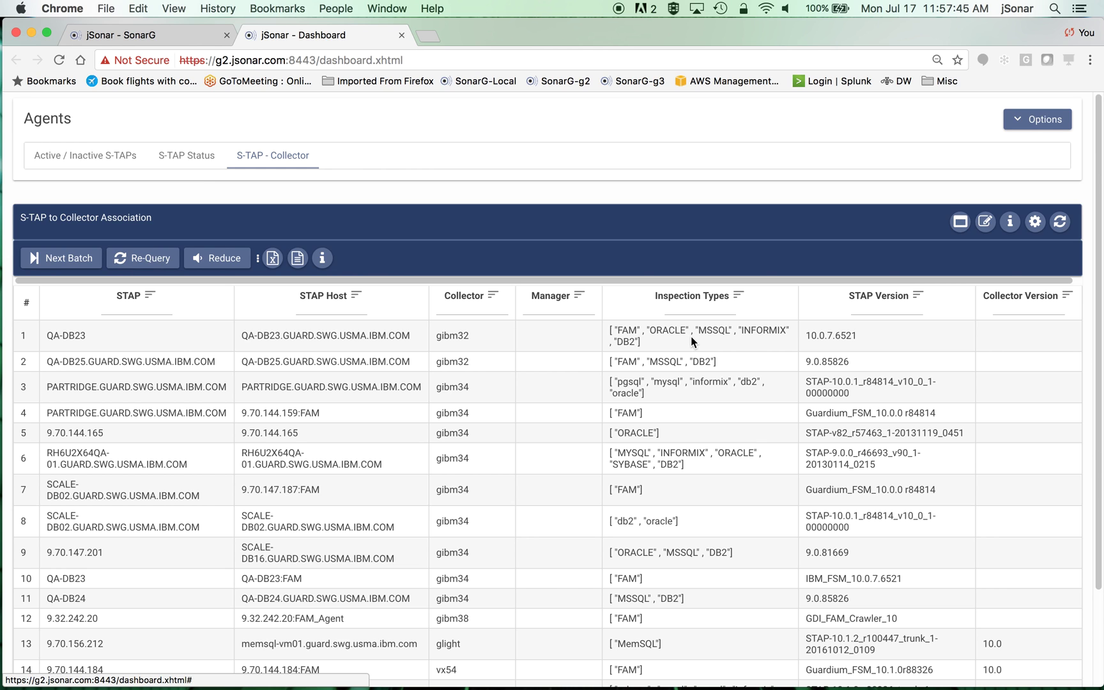
click(403, 36)
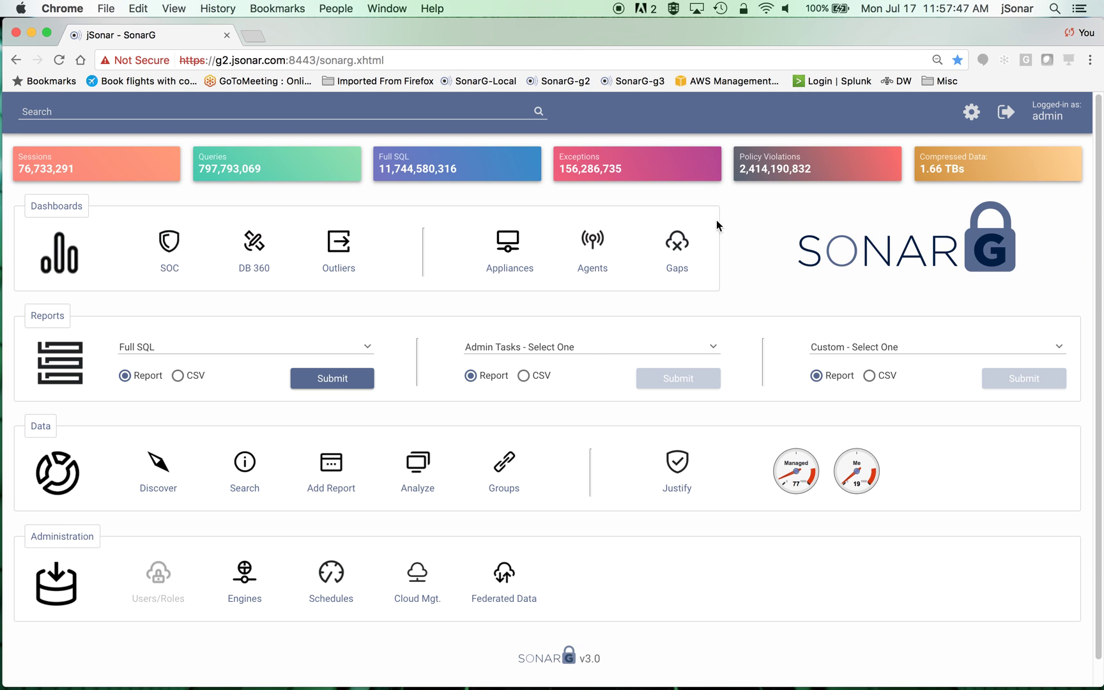
- Open Monitoring Gaps and highlight rows 1 and 3 session values and S-TAP status
click(677, 241)
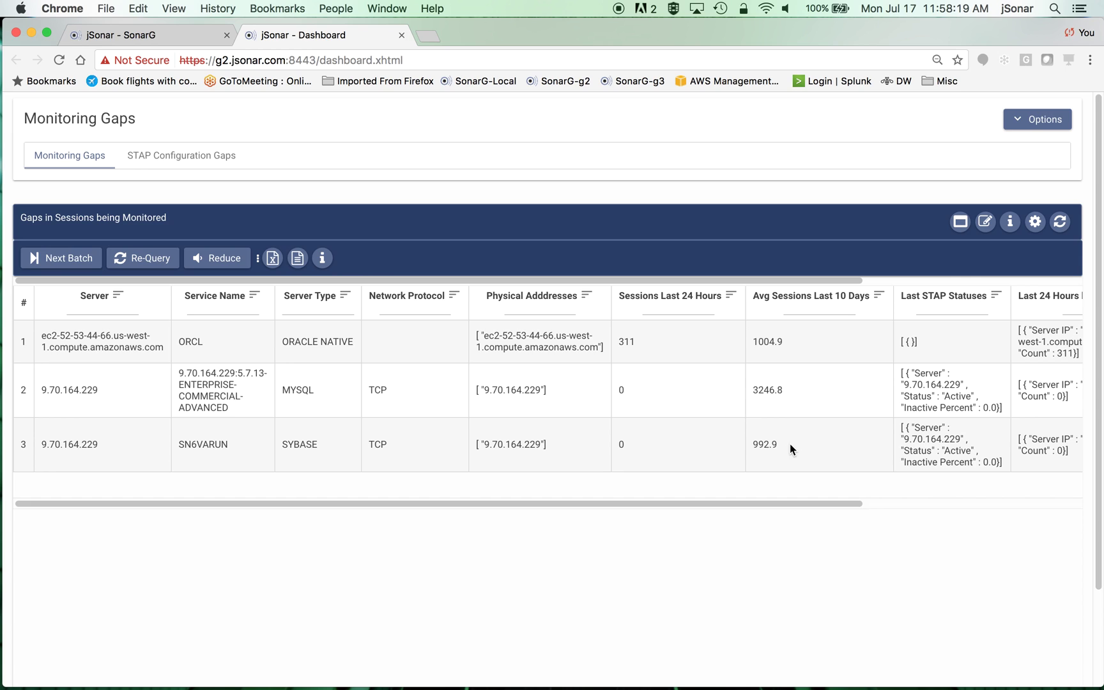
drag(775, 446, 742, 446)
double_click(621, 445)
drag(905, 428, 988, 461)
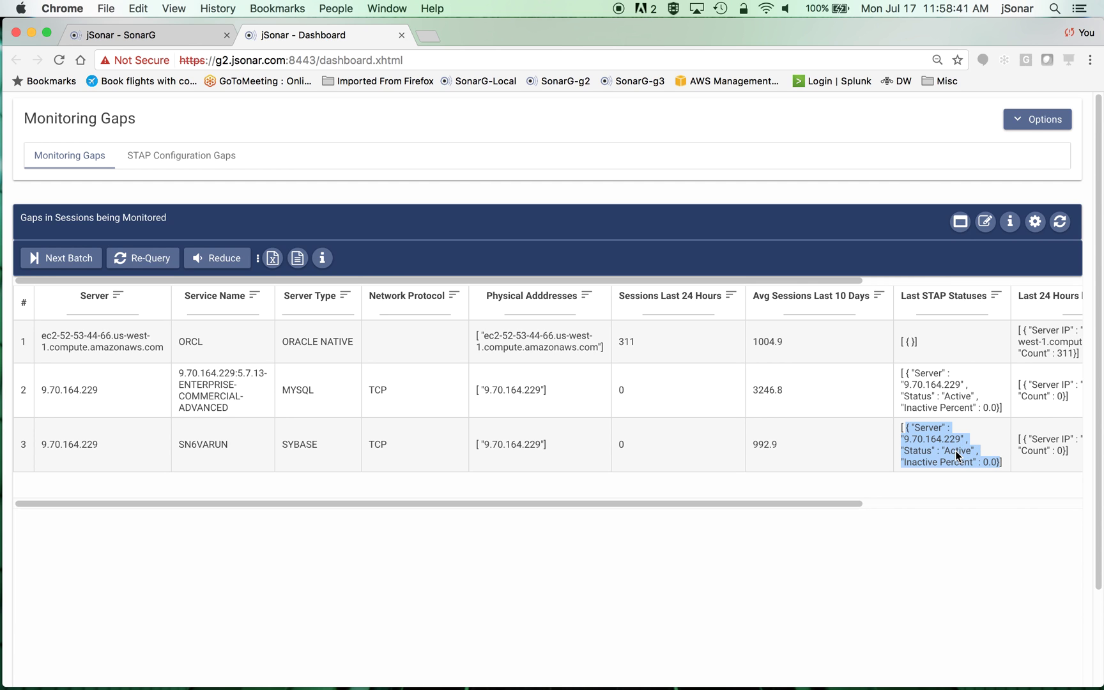
click(906, 466)
drag(903, 467, 989, 468)
double_click(992, 466)
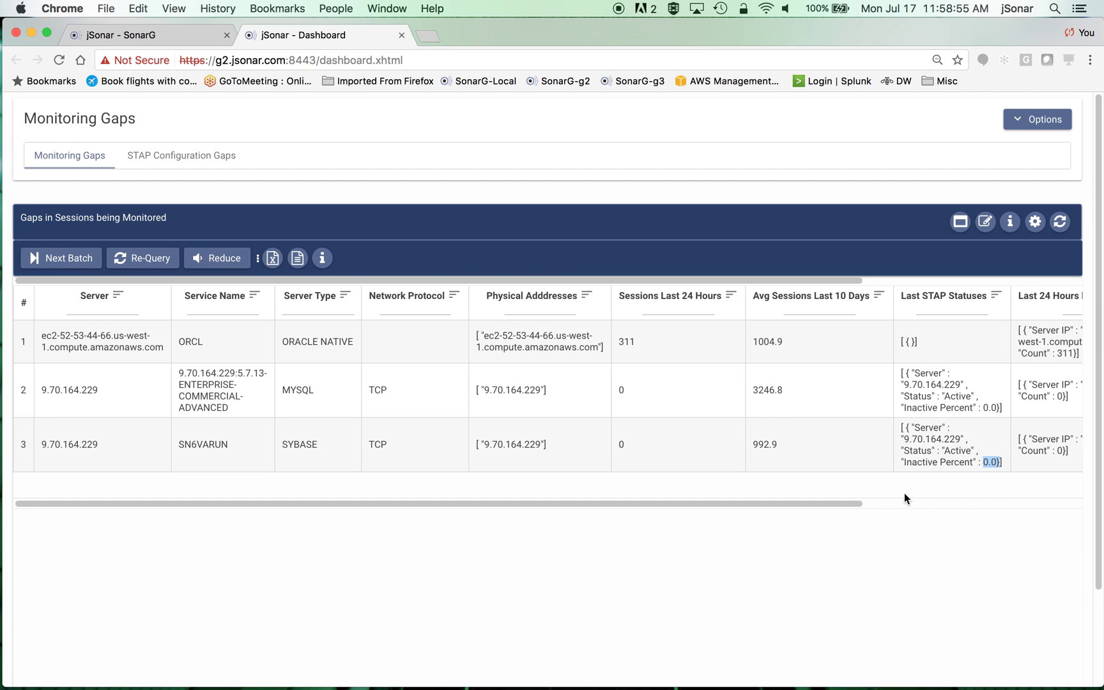
drag(798, 345, 611, 345)
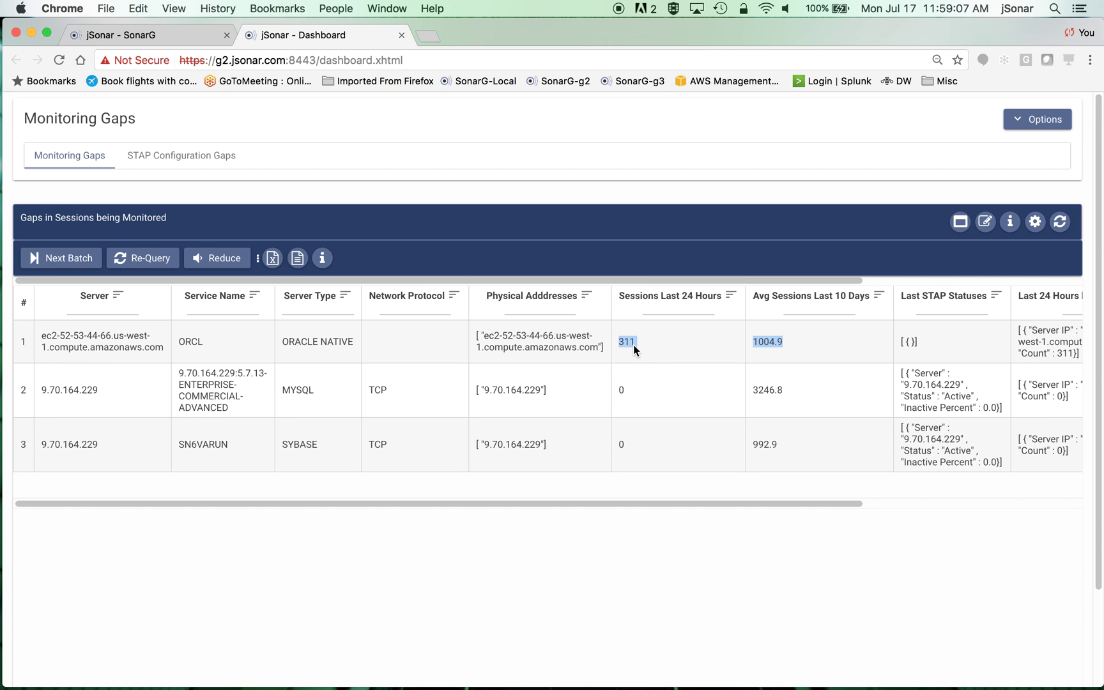
- Check the dashboard parameters show threshold pct 40, then close the Gaps dashboard
click(1030, 119)
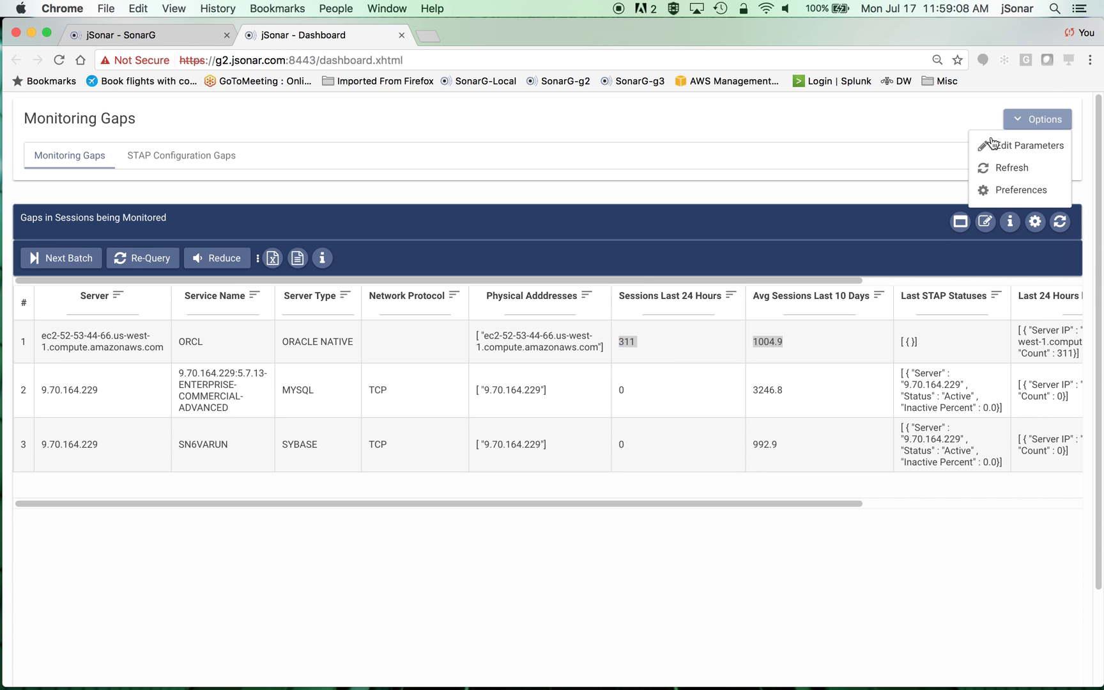
click(1030, 146)
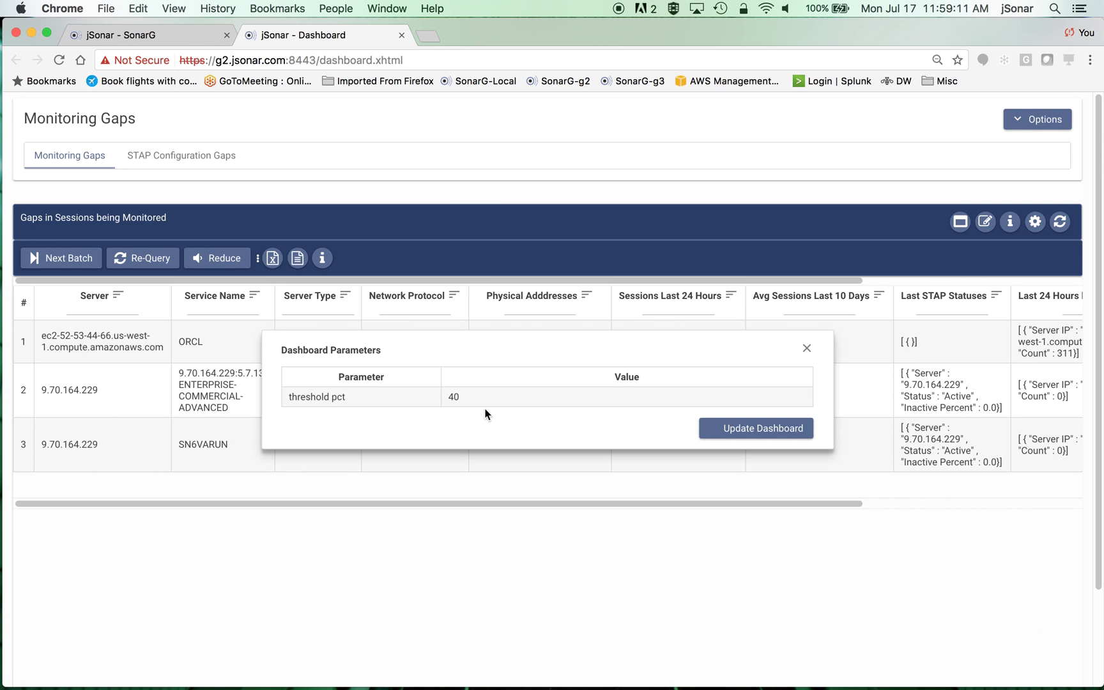
click(806, 348)
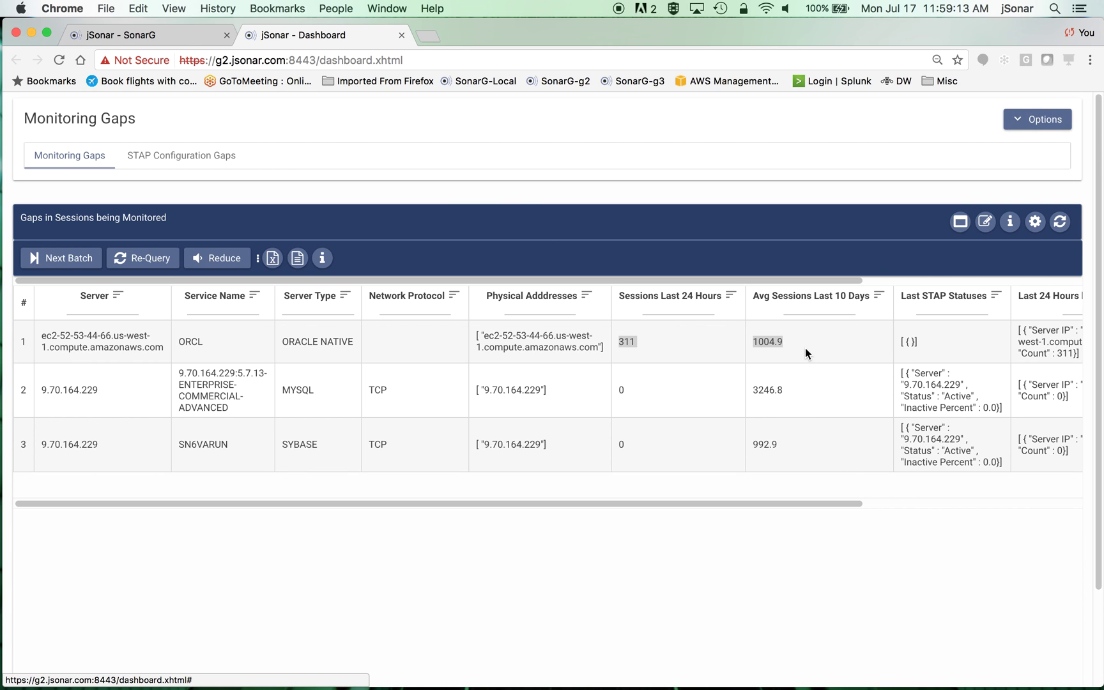
click(402, 36)
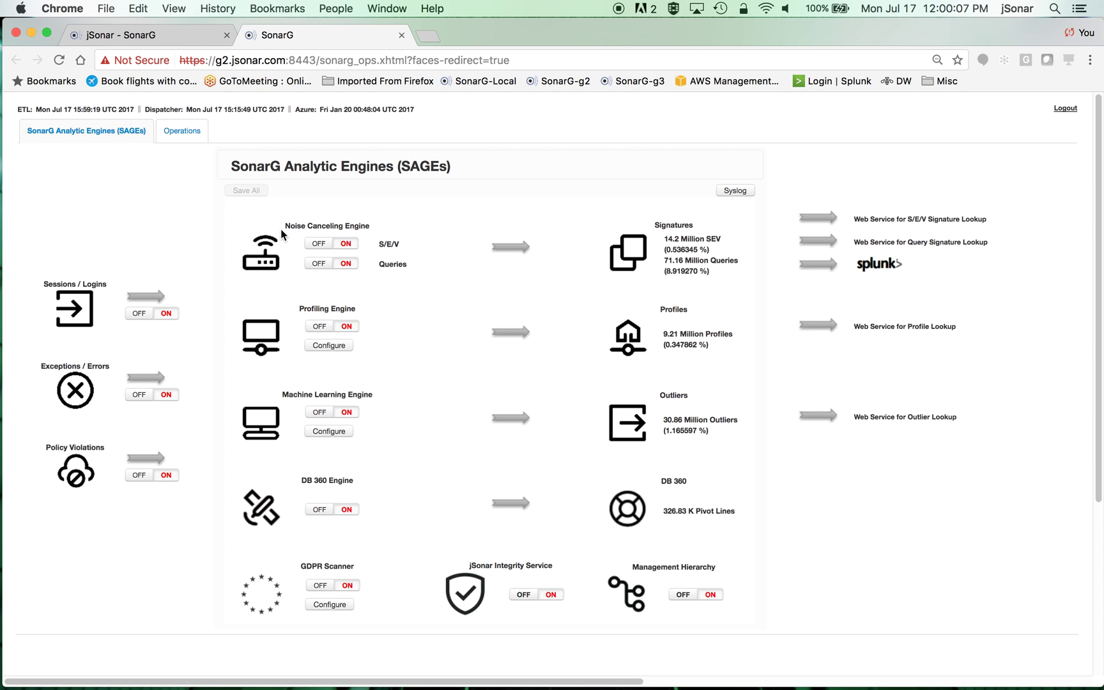
- Highlight the Noise Canceling, Profiling and Machine Learning engines, then close the engines page
drag(371, 227, 286, 231)
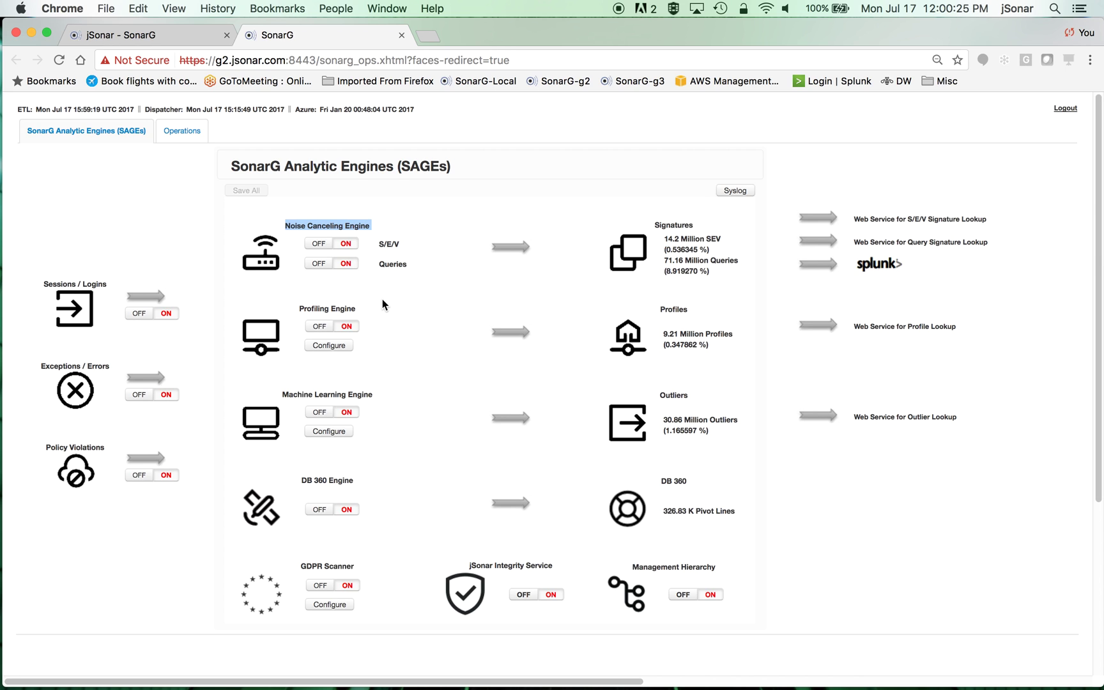
drag(370, 309, 293, 305)
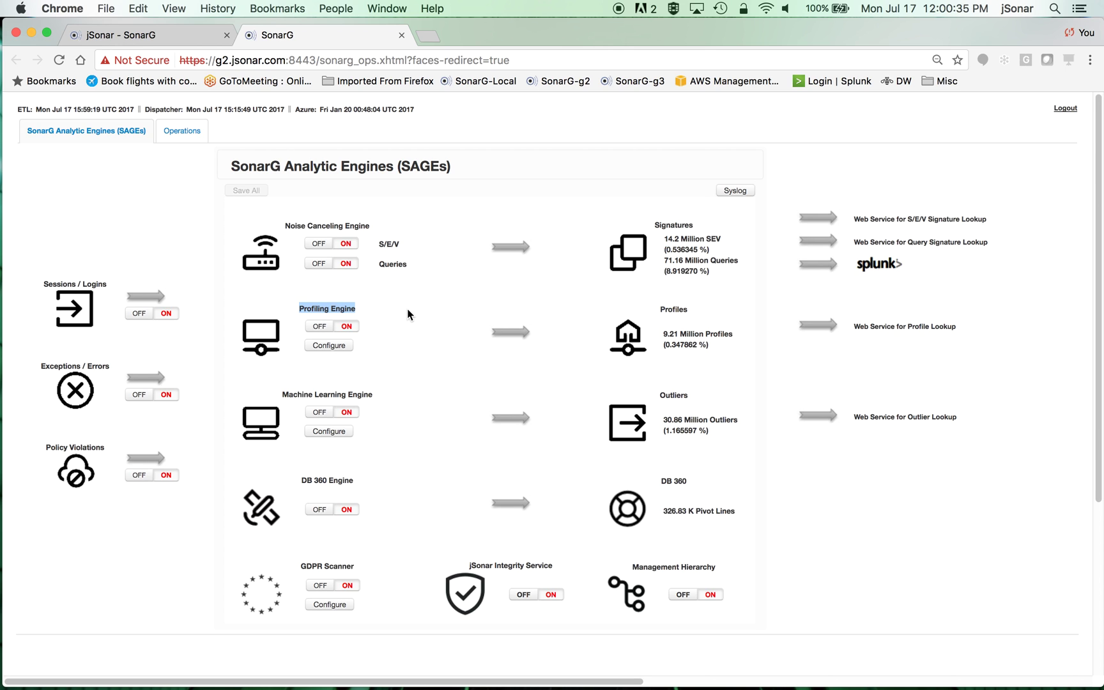
drag(391, 393, 279, 394)
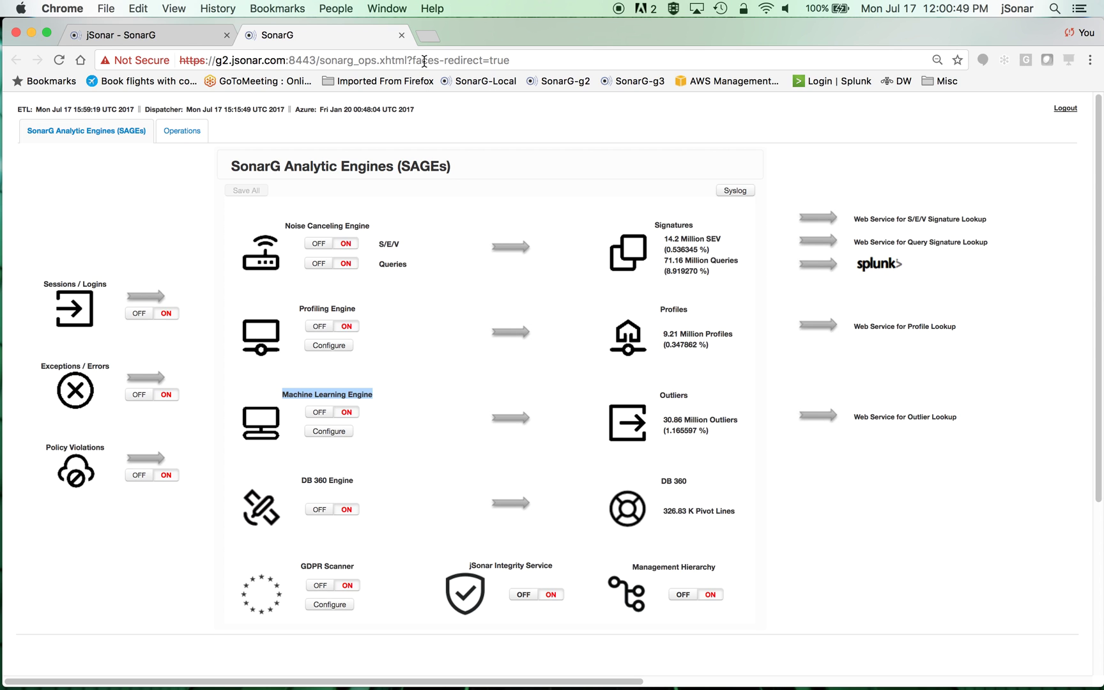
click(402, 35)
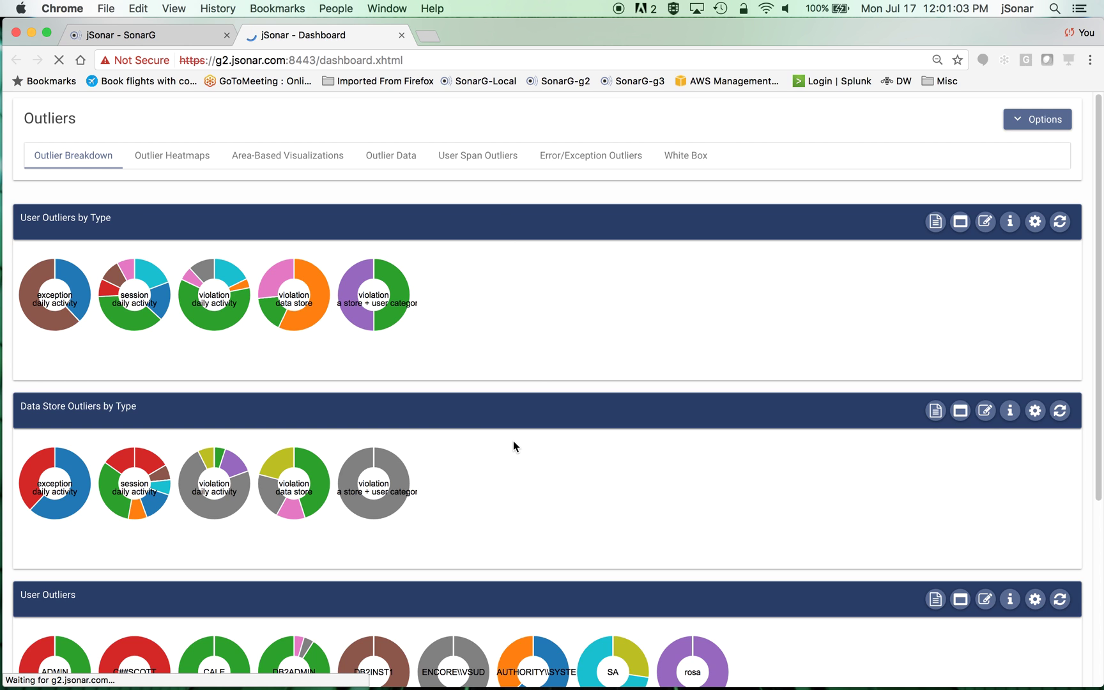
- View the Outlier Data table of flagged users and datastores, then the White Box charts
click(390, 157)
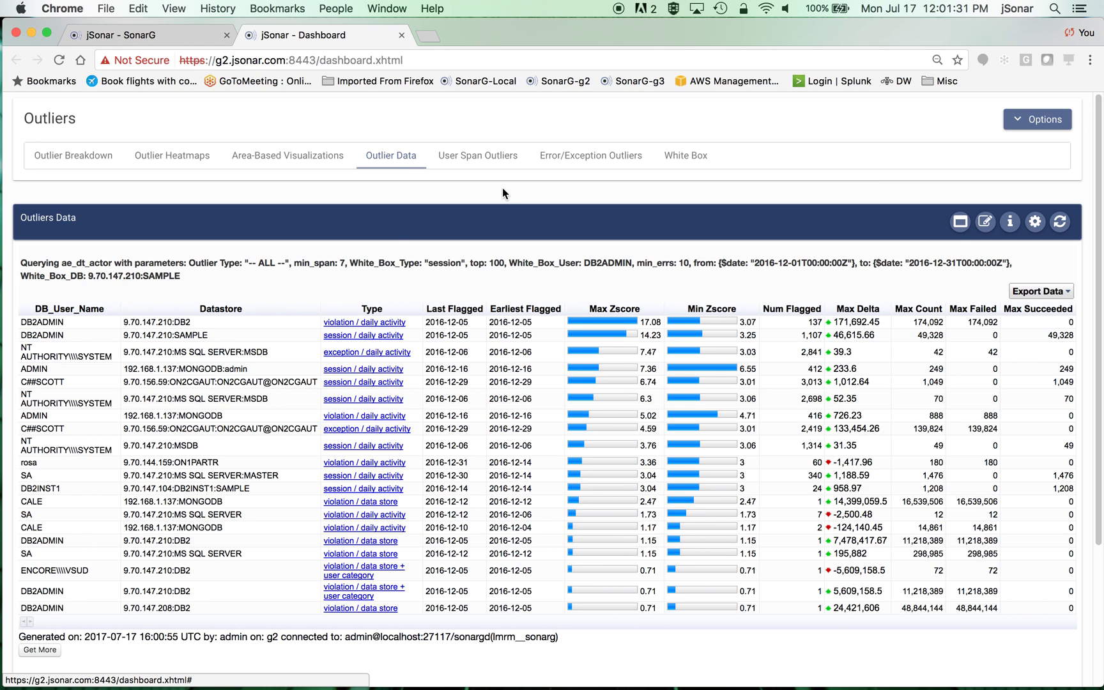
click(683, 156)
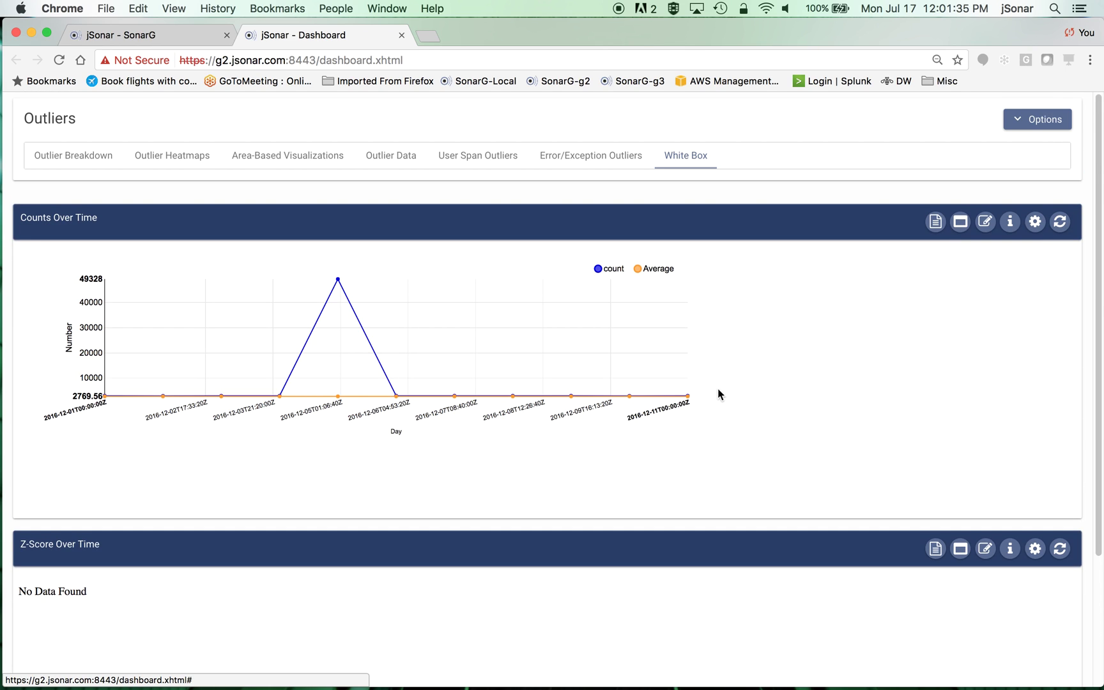
- Load the Z-Score Over Time chart and hide the Average line in Counts Over Time
click(1060, 548)
mouse_move(351, 382)
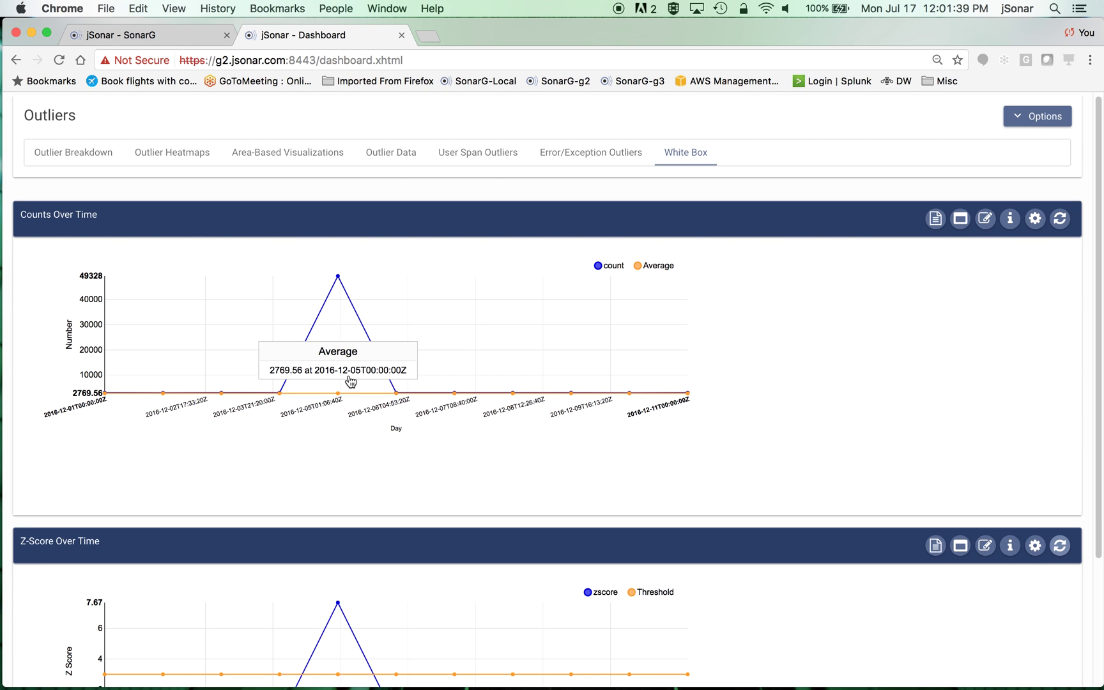
click(638, 266)
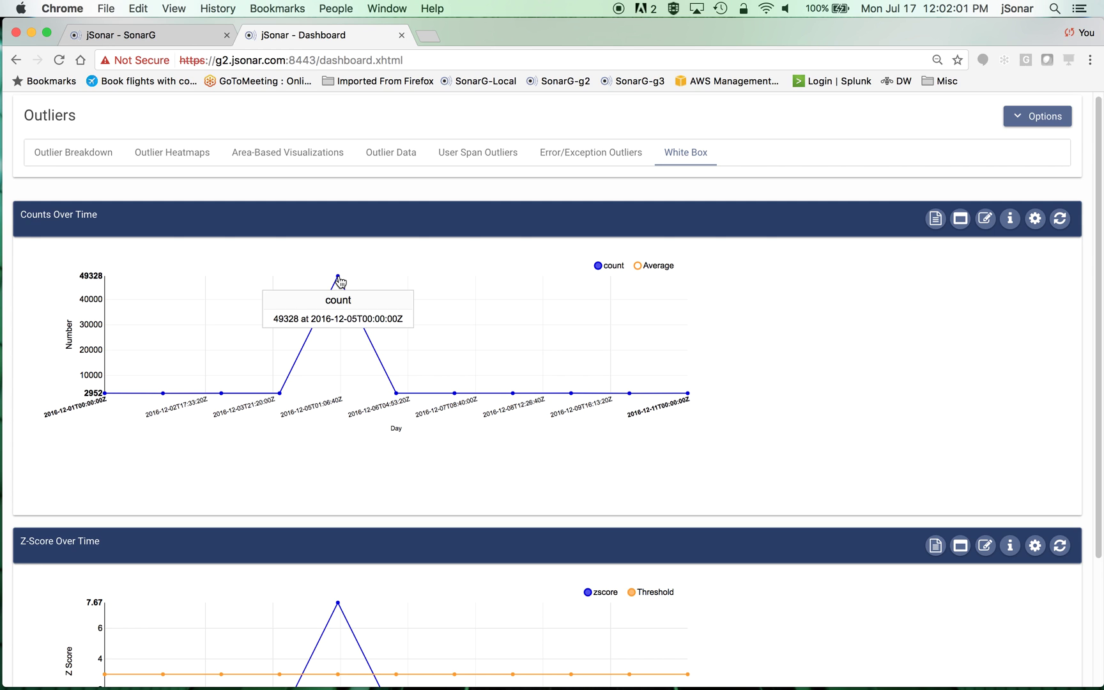
scroll(823, 448, down, 5)
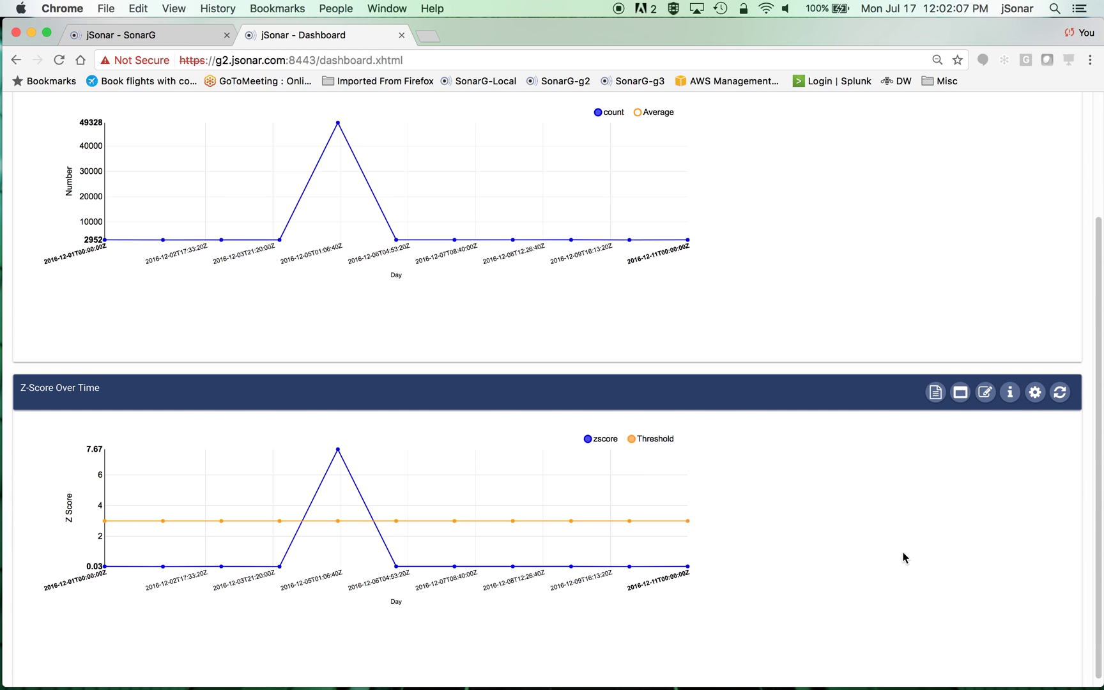
mouse_move(101, 577)
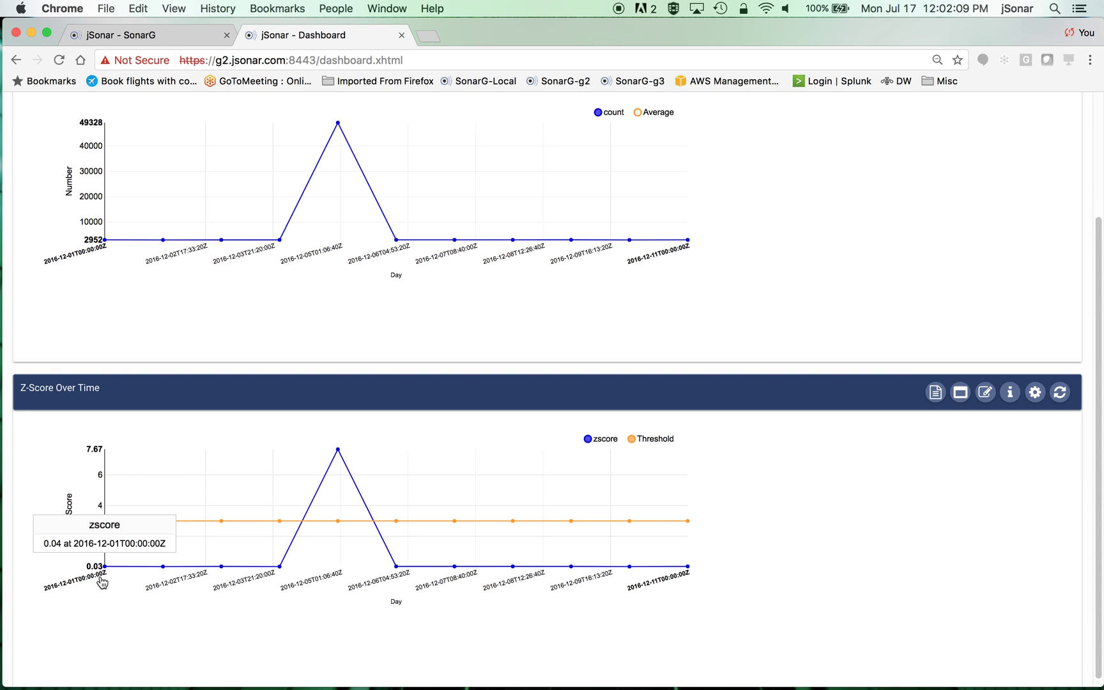
mouse_move(208, 572)
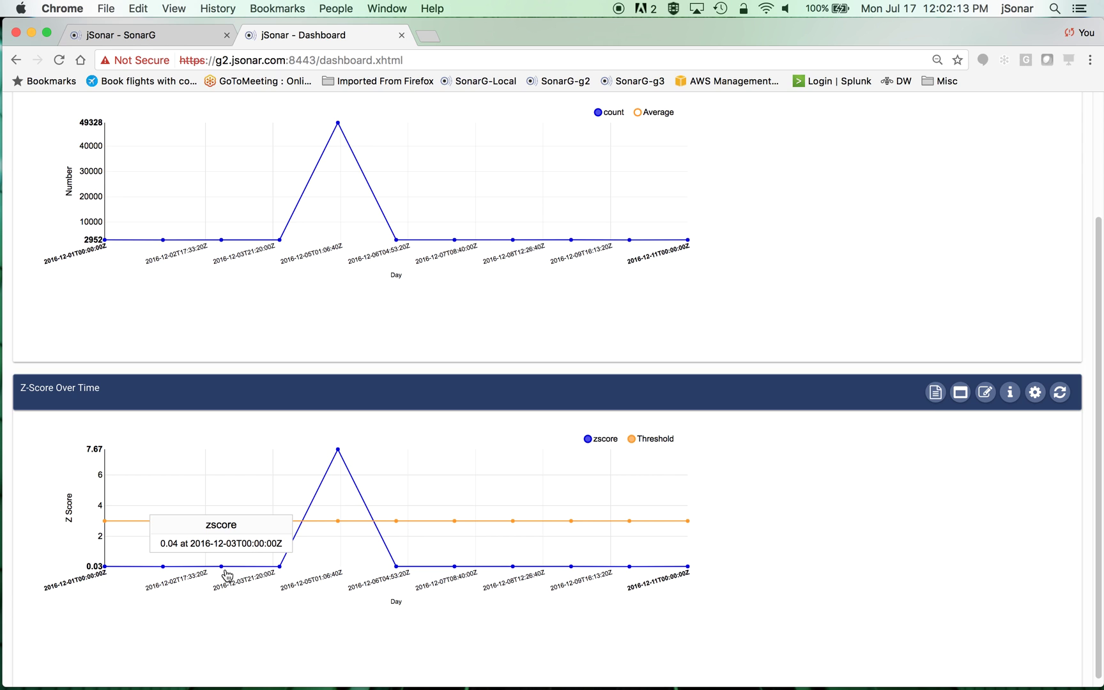
mouse_move(365, 461)
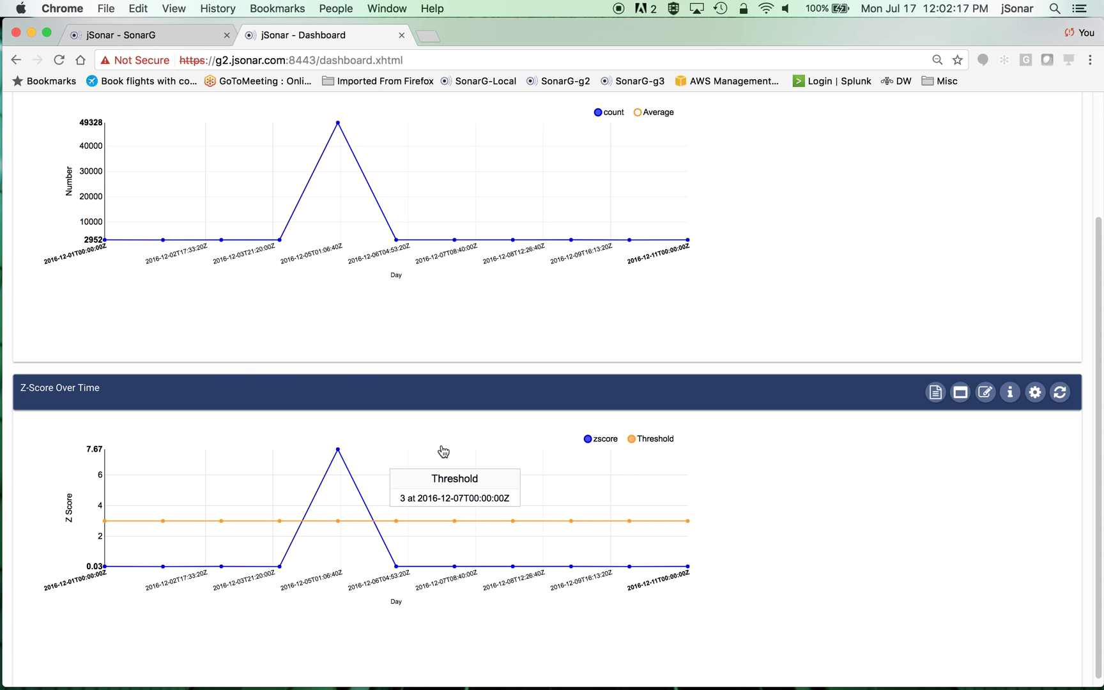
scroll(441, 454, up, 5)
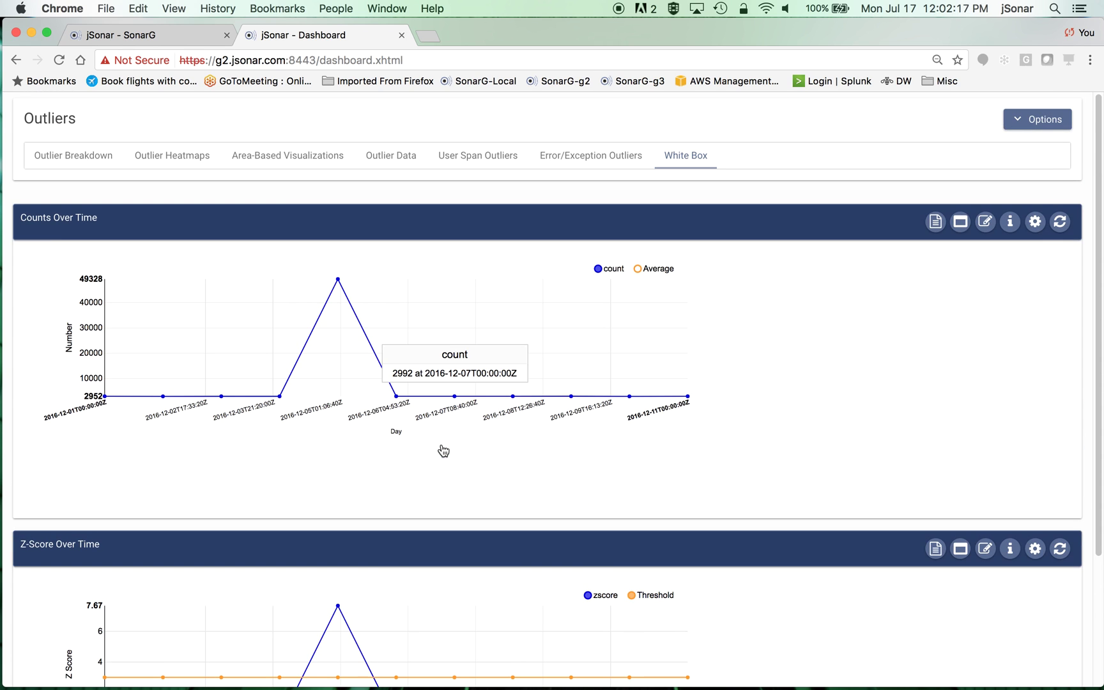
- Show User Span Outliers and expand then collapse the Servers box plot points
click(479, 160)
scroll(987, 445, down, 4)
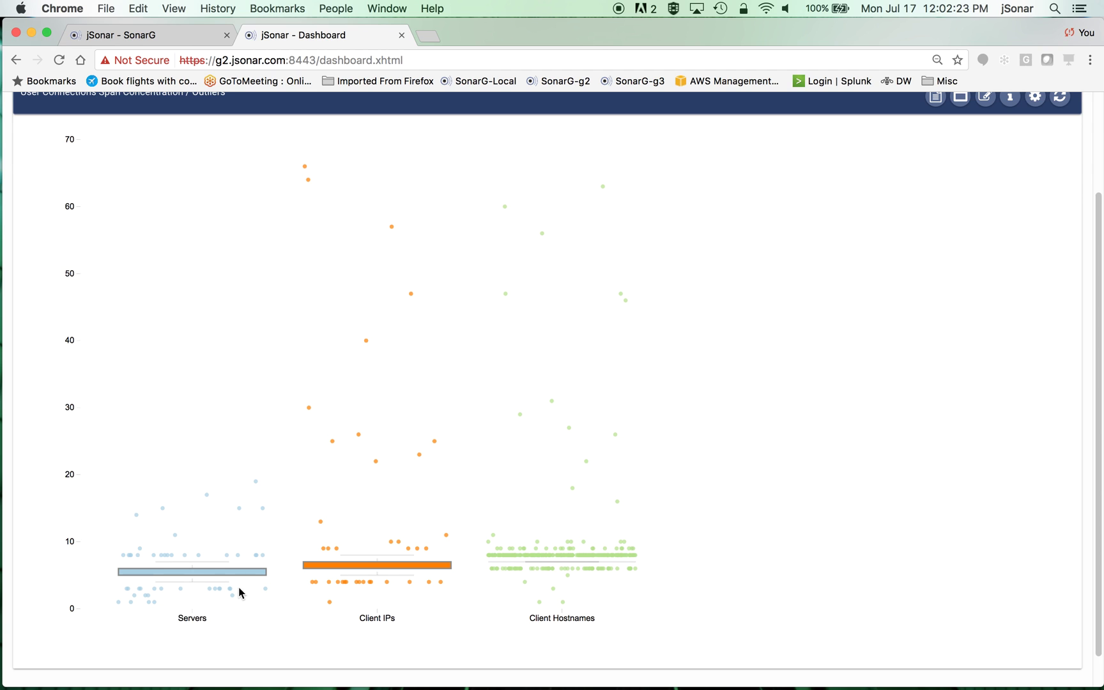
click(247, 575)
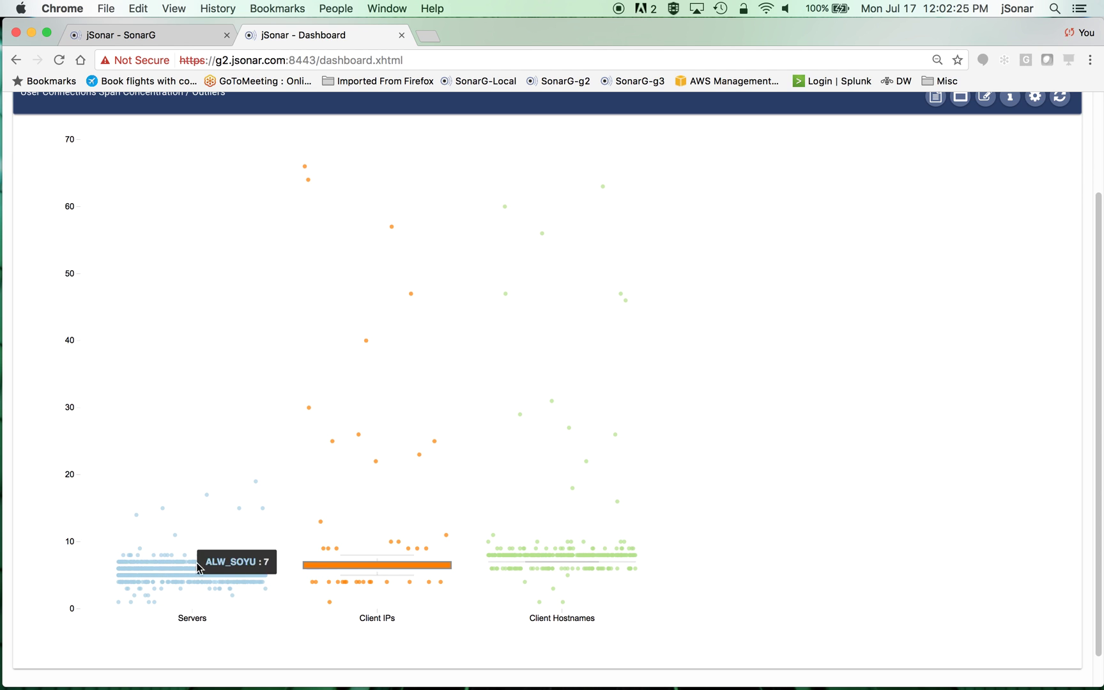
click(231, 542)
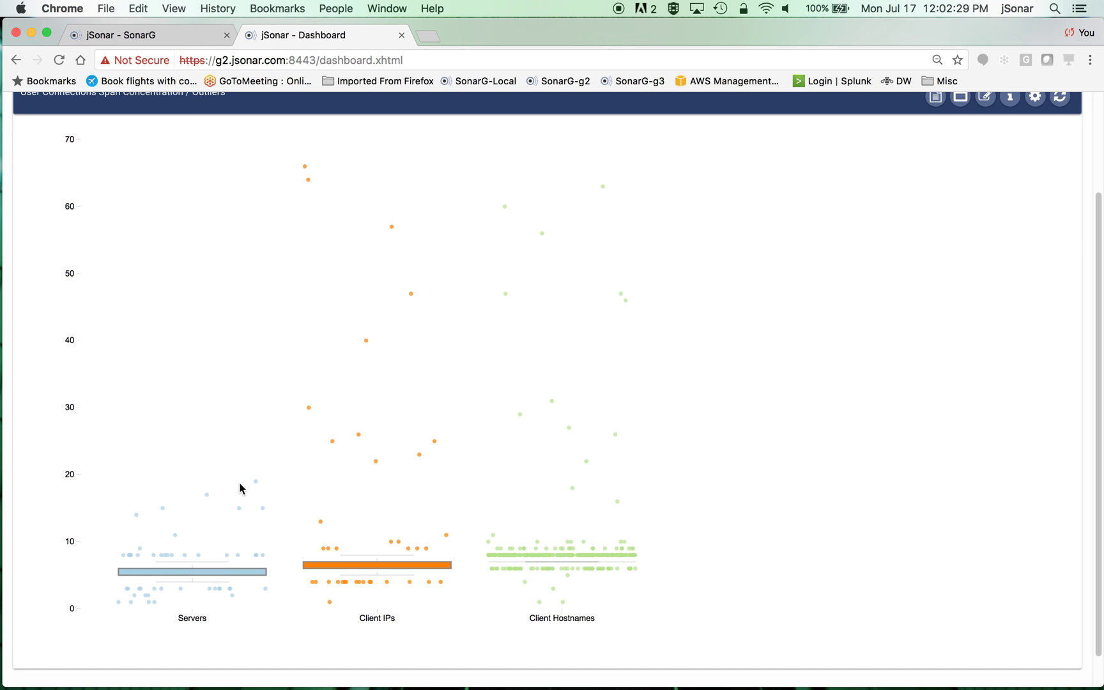
scroll(371, 479, up, 4)
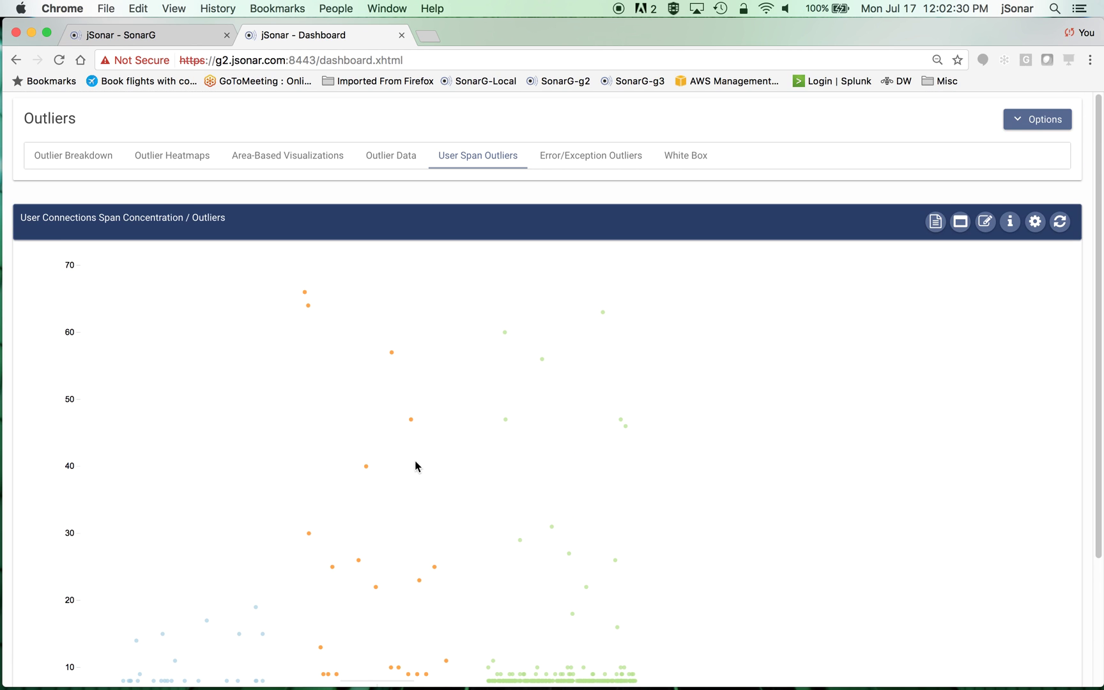
click(302, 163)
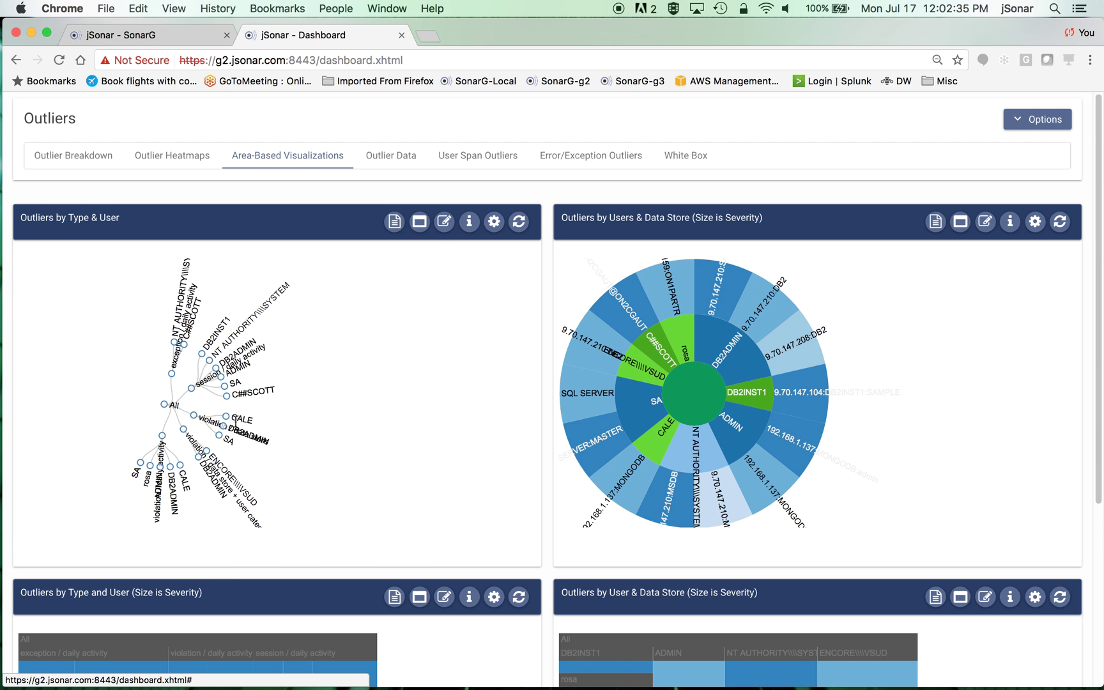
- Drill the sunburst into ADMIN and treemap into NT AUTHORITY, view heatmaps, then close the dashboard
click(745, 437)
scroll(839, 458, down, 5)
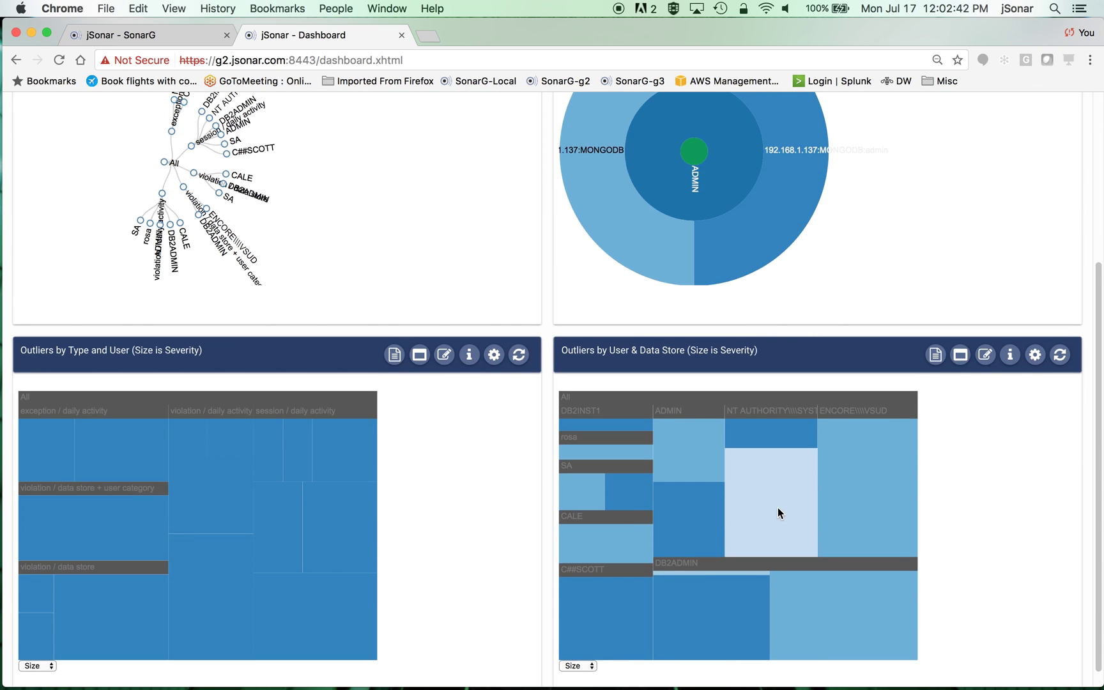
click(778, 509)
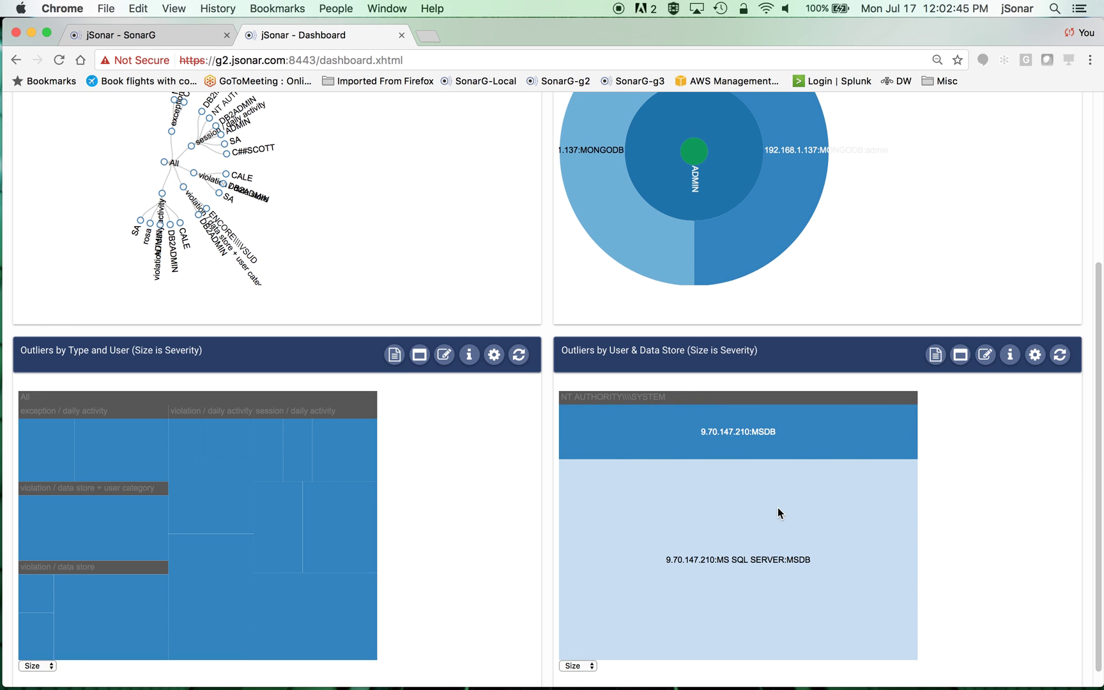
scroll(891, 561, up, 5)
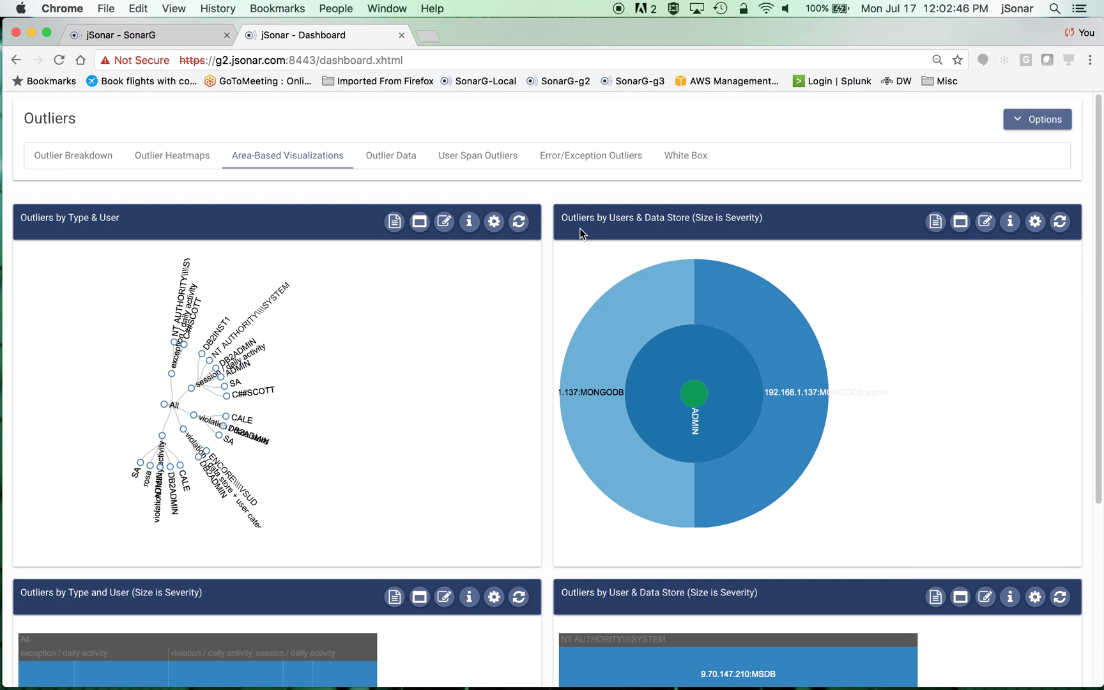
click(189, 160)
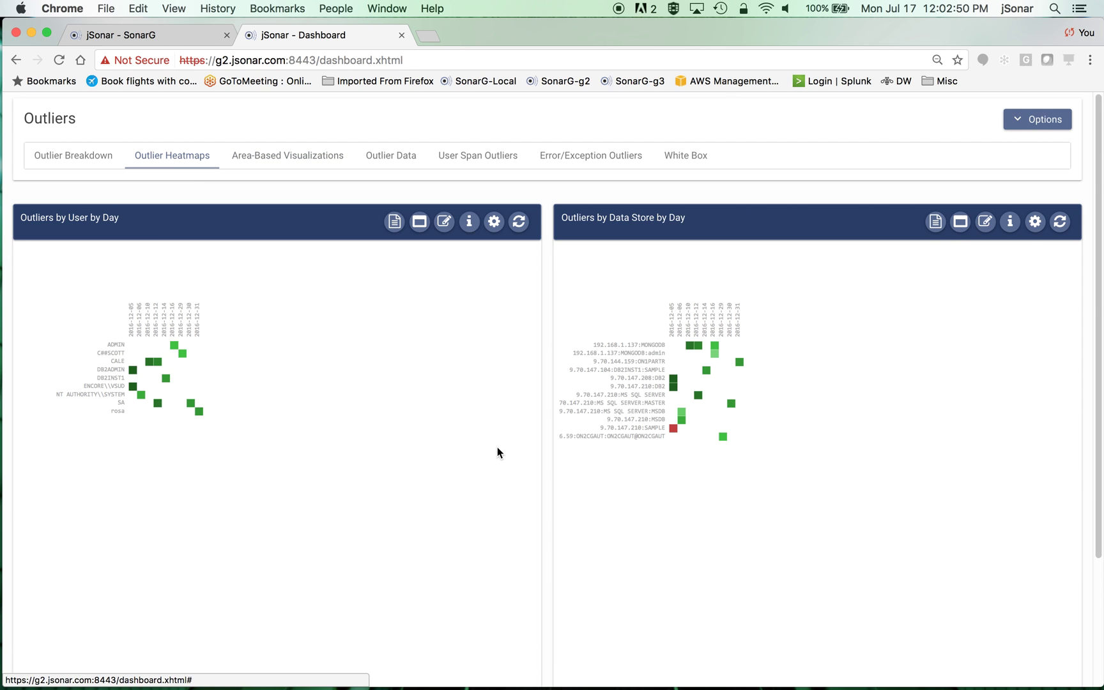
click(402, 35)
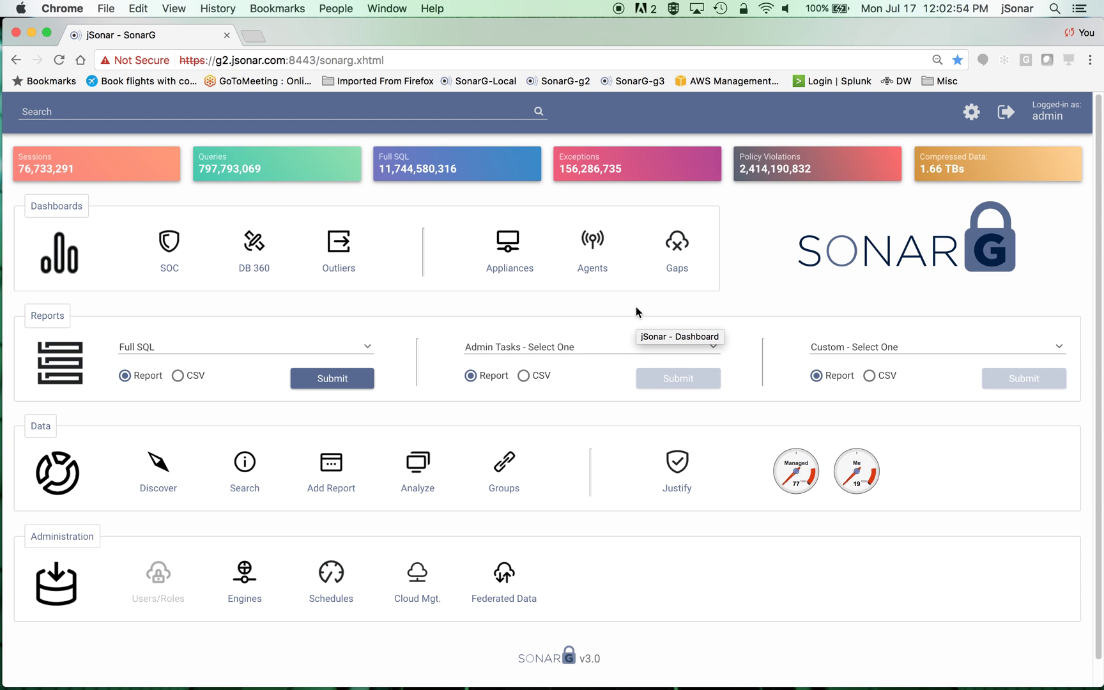
- Open Kibana Discover on the sonargd-exception index with the time range set to the last 30 days
click(158, 468)
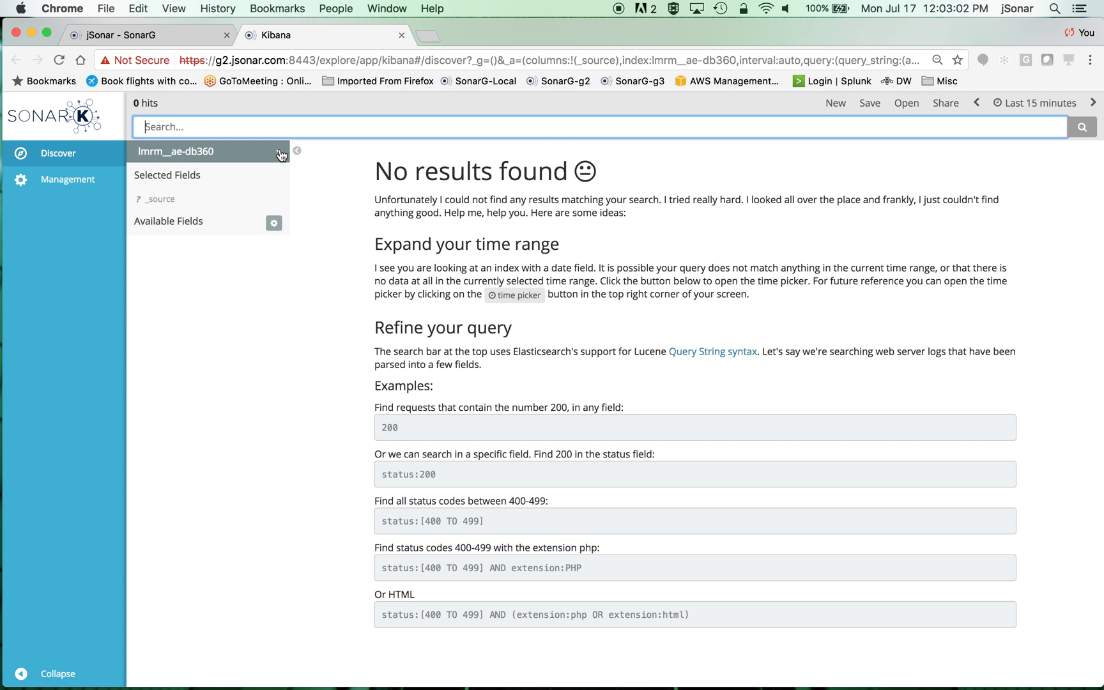
click(280, 151)
scroll(310, 280, down, 3)
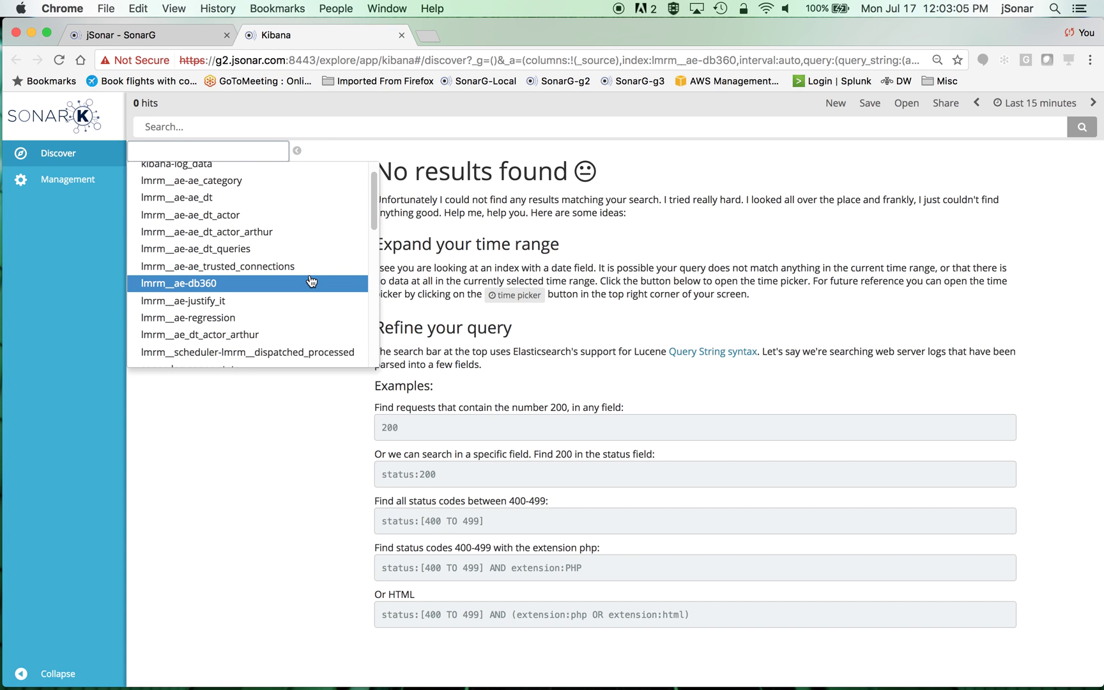
scroll(308, 281, down, 3)
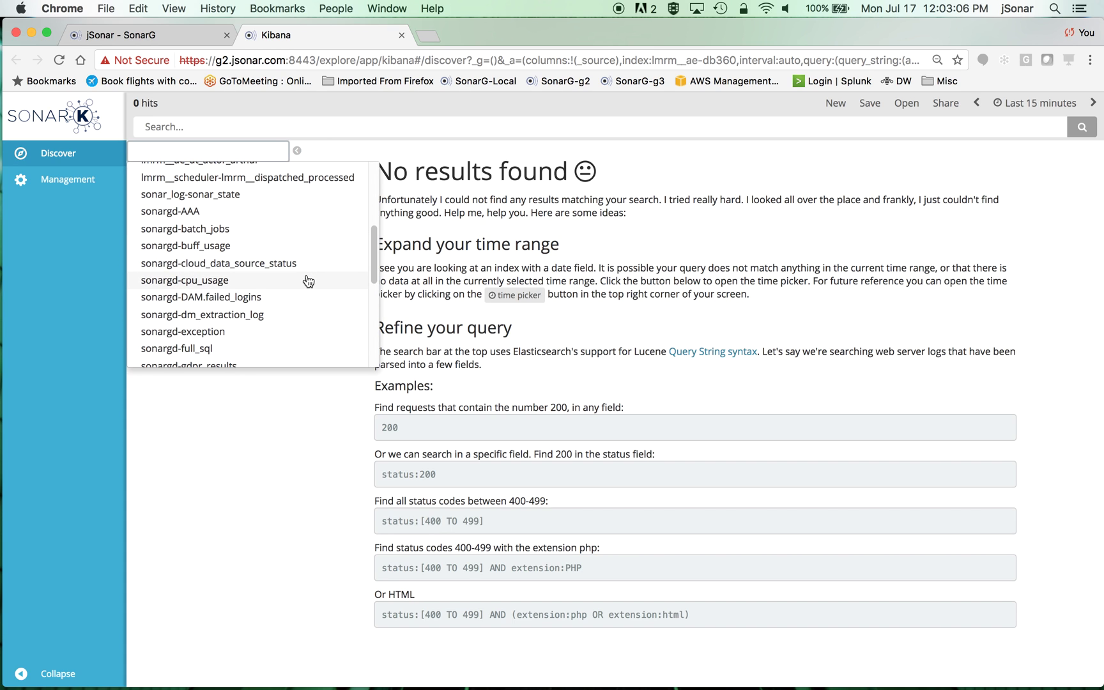
click(211, 337)
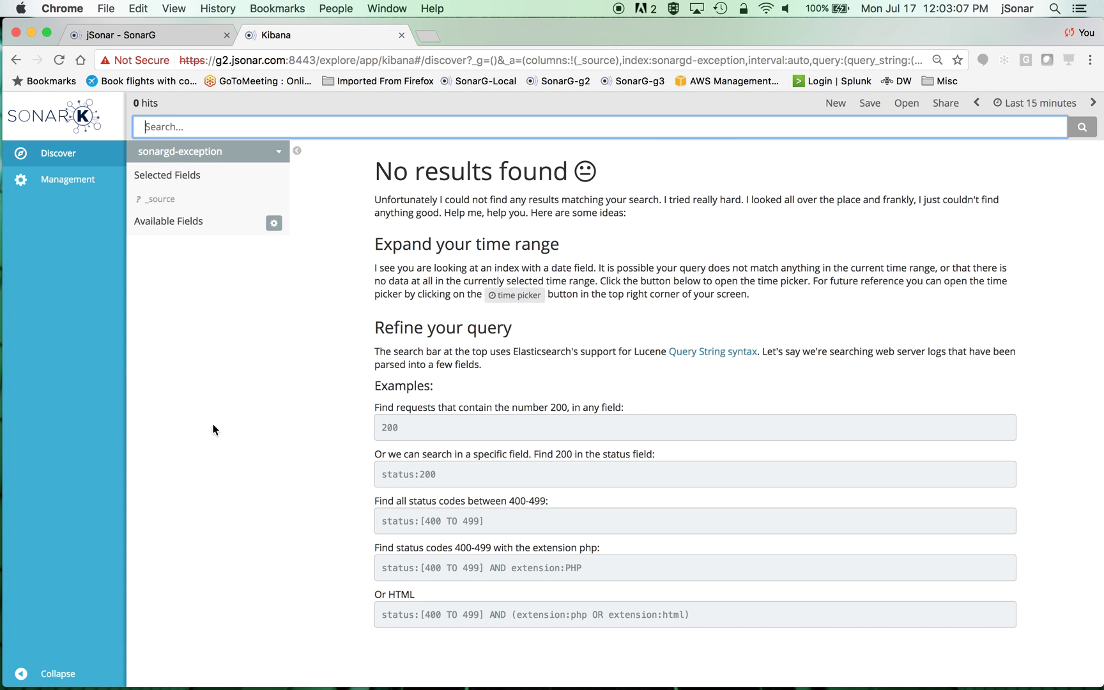
click(1016, 103)
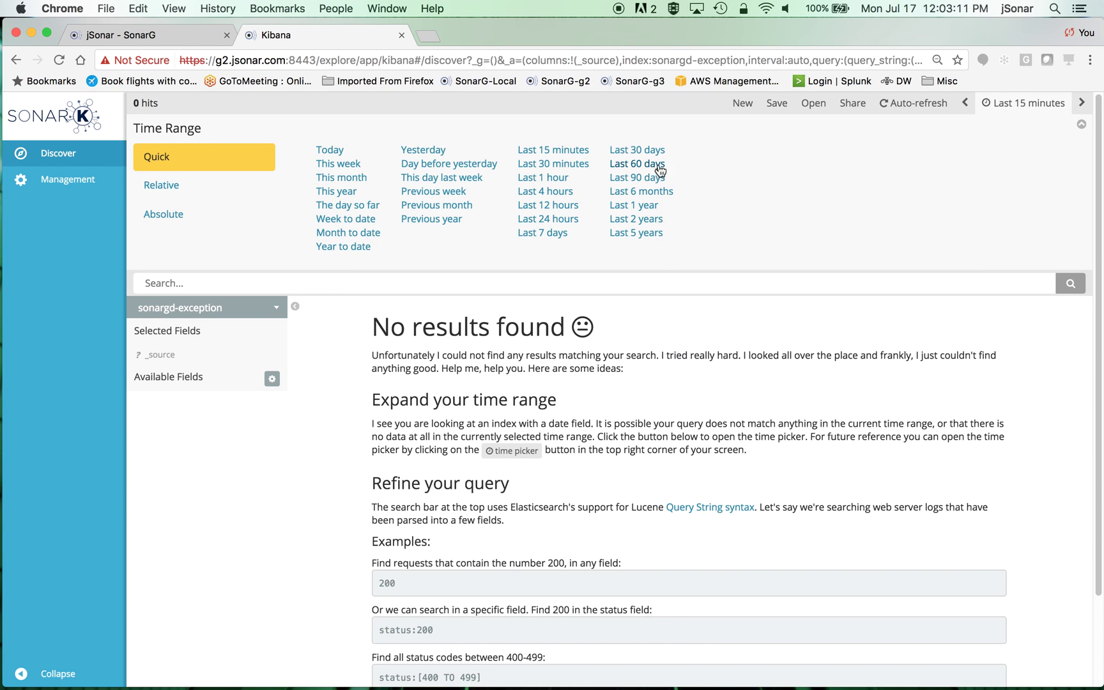
click(647, 150)
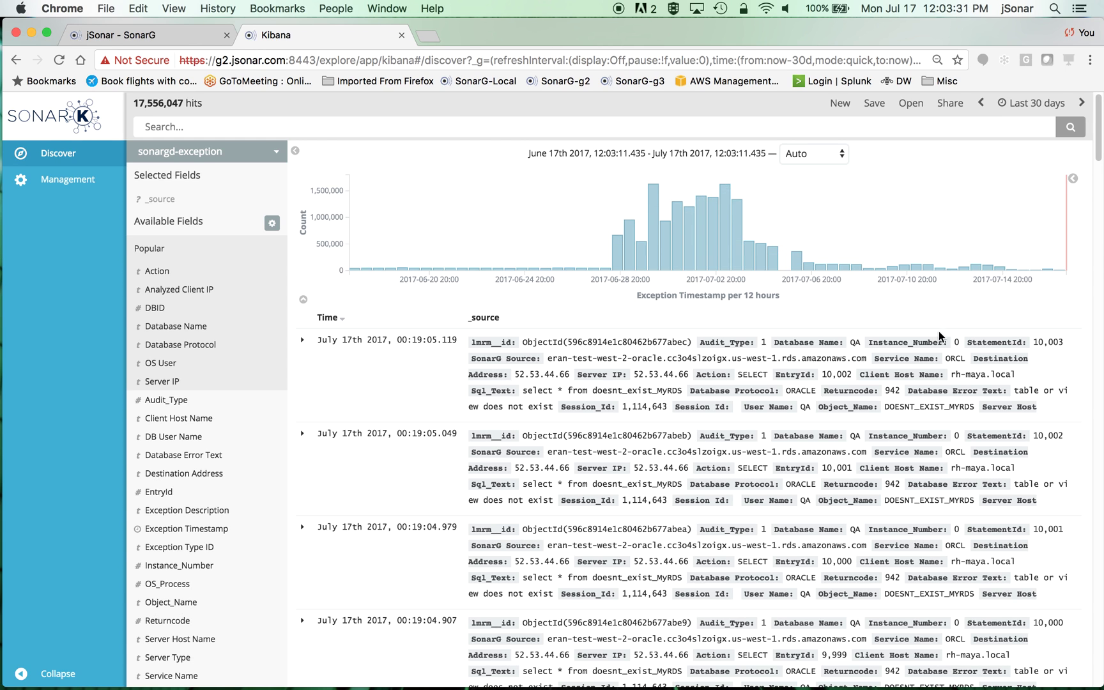
- Expand the newest exception record and highlight its client host, QA database, ORACLE protocol and SQL_ERROR type
click(304, 340)
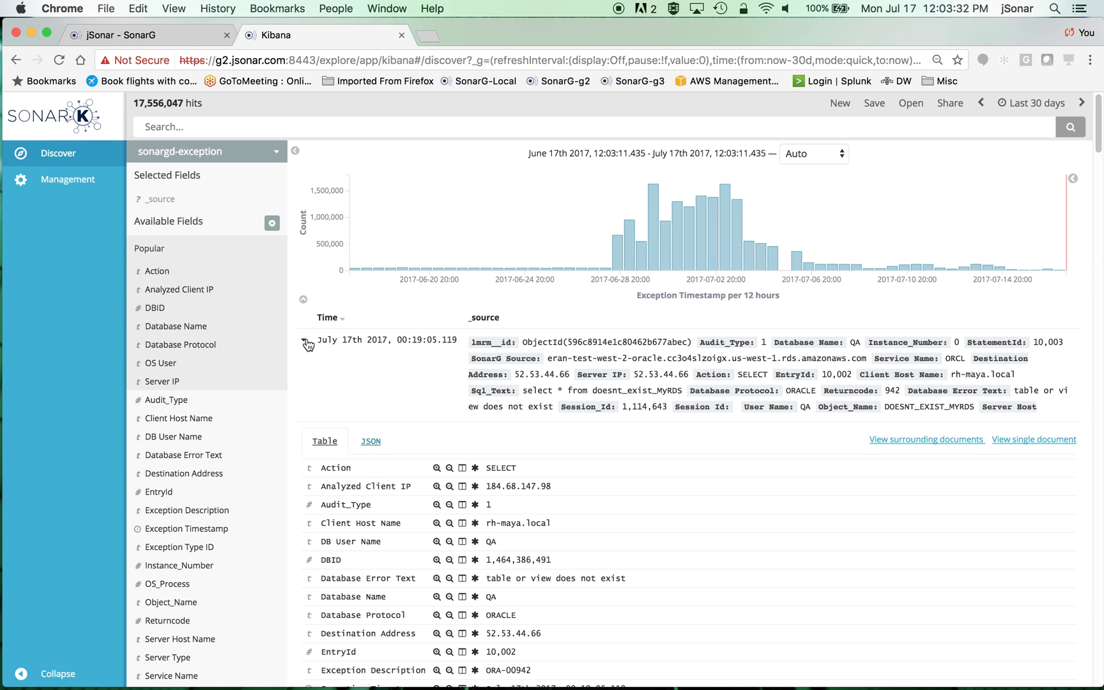
scroll(828, 550, down, 5)
scroll(835, 522, down, 2)
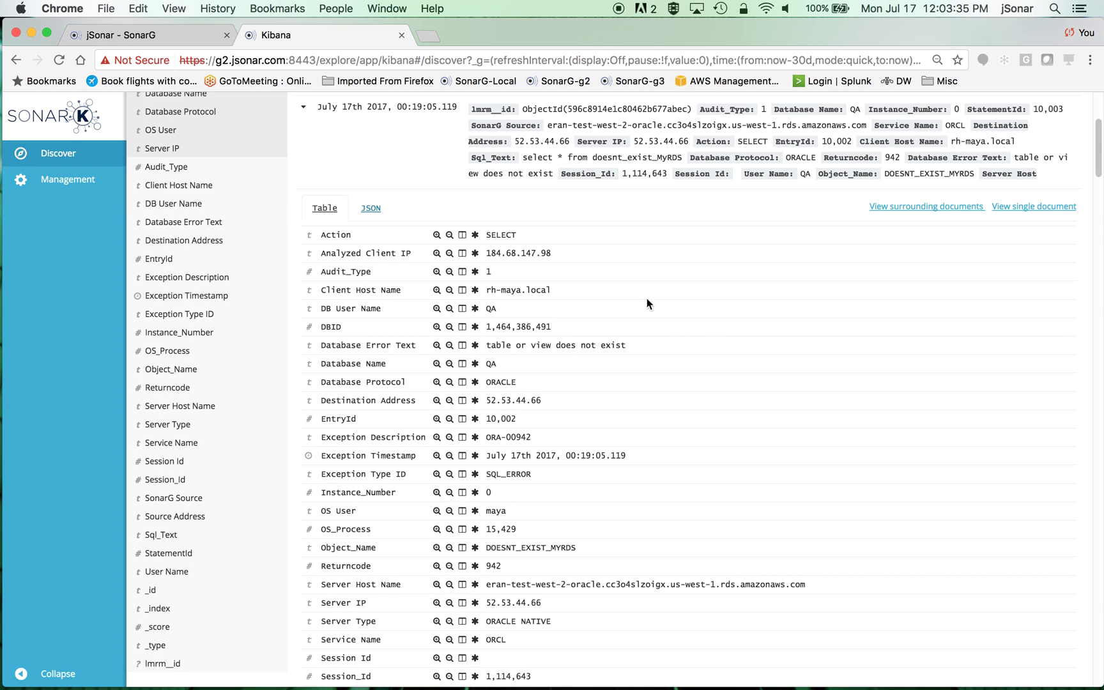
drag(553, 289, 484, 289)
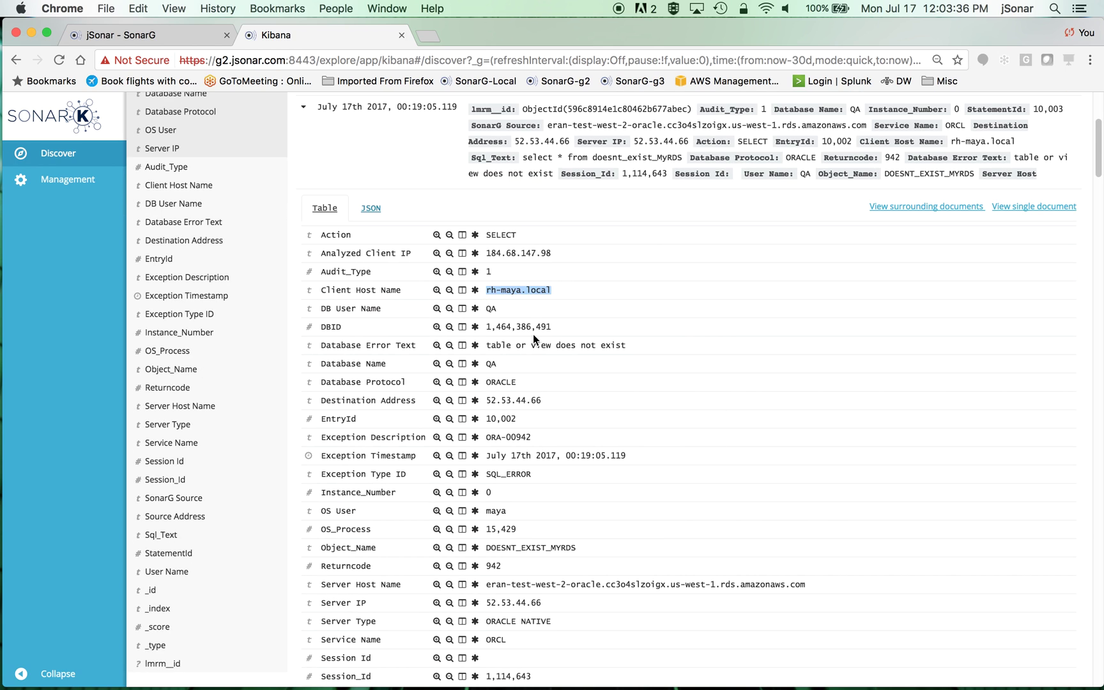
double_click(490, 364)
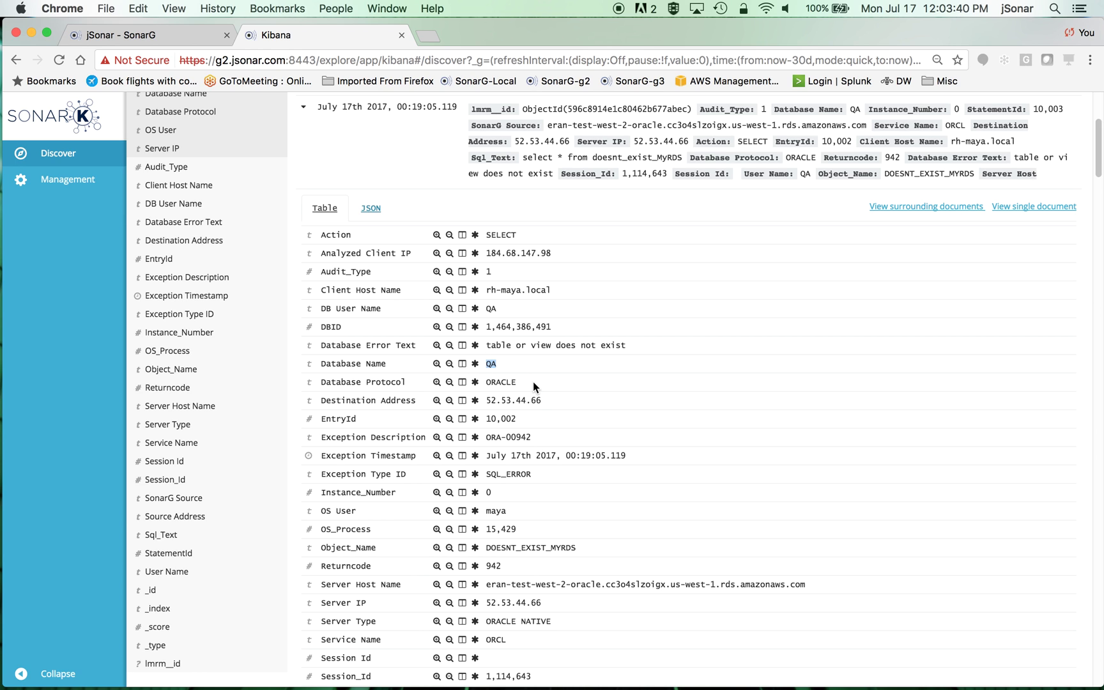
double_click(499, 381)
scroll(681, 402, down, 5)
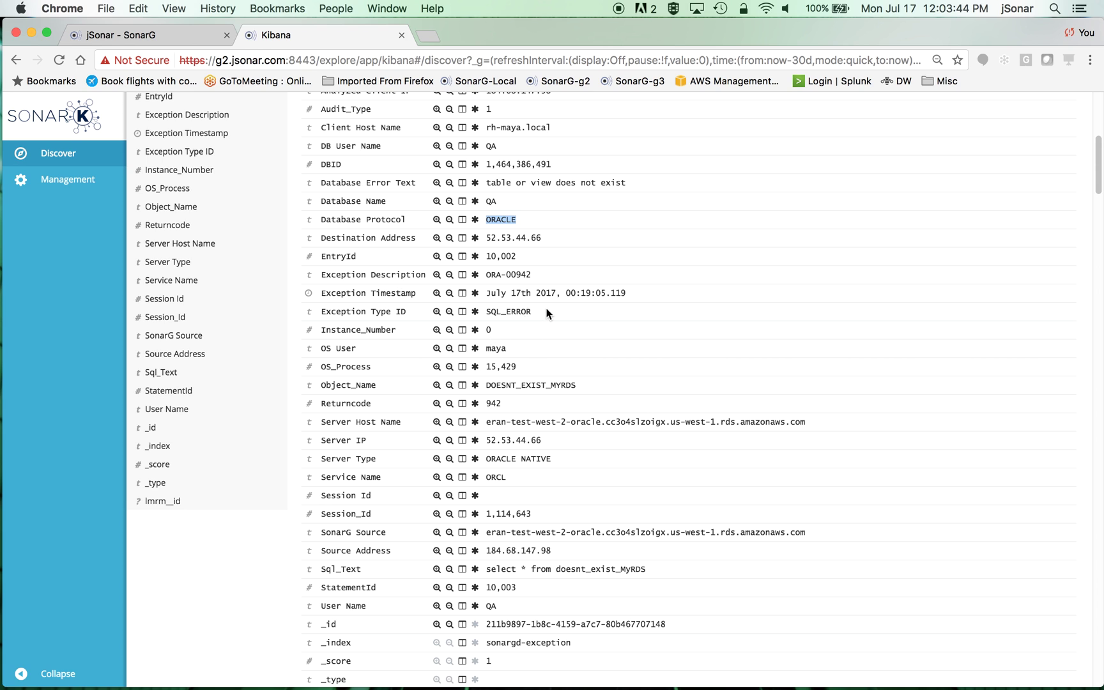
drag(547, 312, 480, 313)
scroll(750, 400, down, 4)
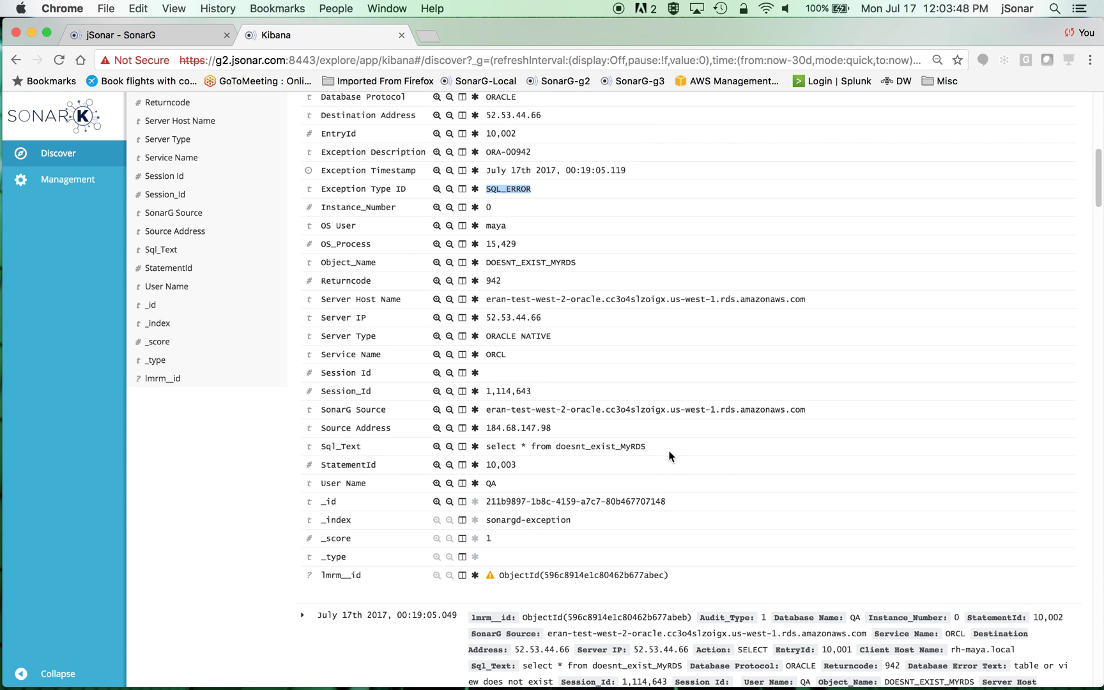
drag(652, 446, 478, 446)
- Collapse the record's details and return to the top of the exception list
scroll(703, 459, up, 3)
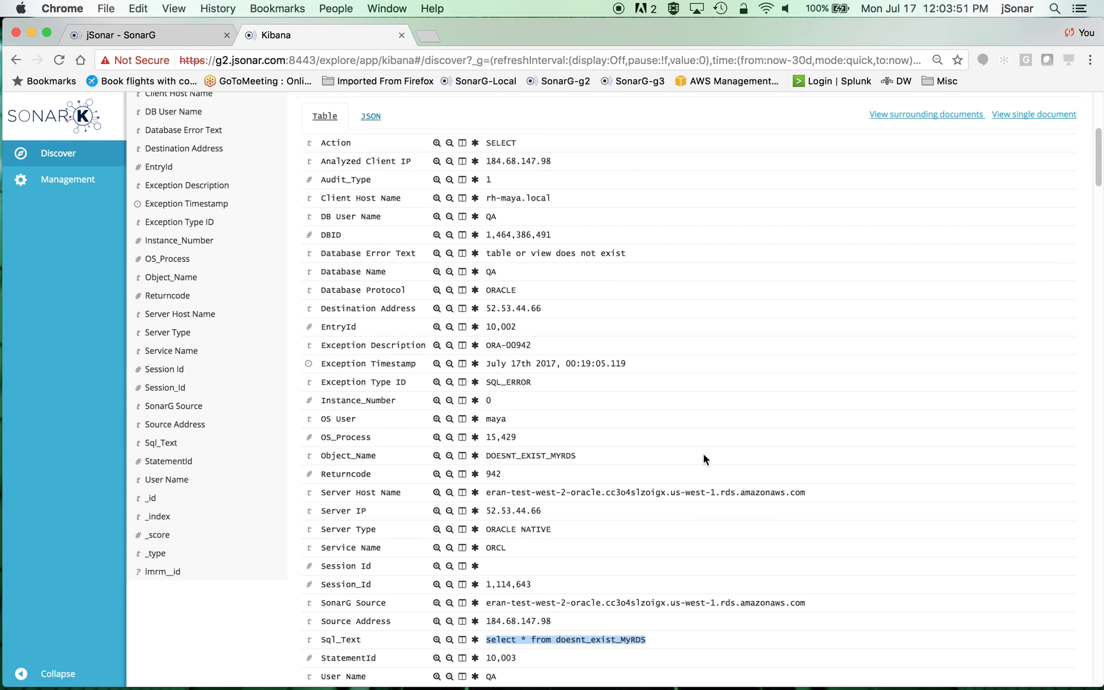
scroll(704, 459, up, 5)
click(302, 235)
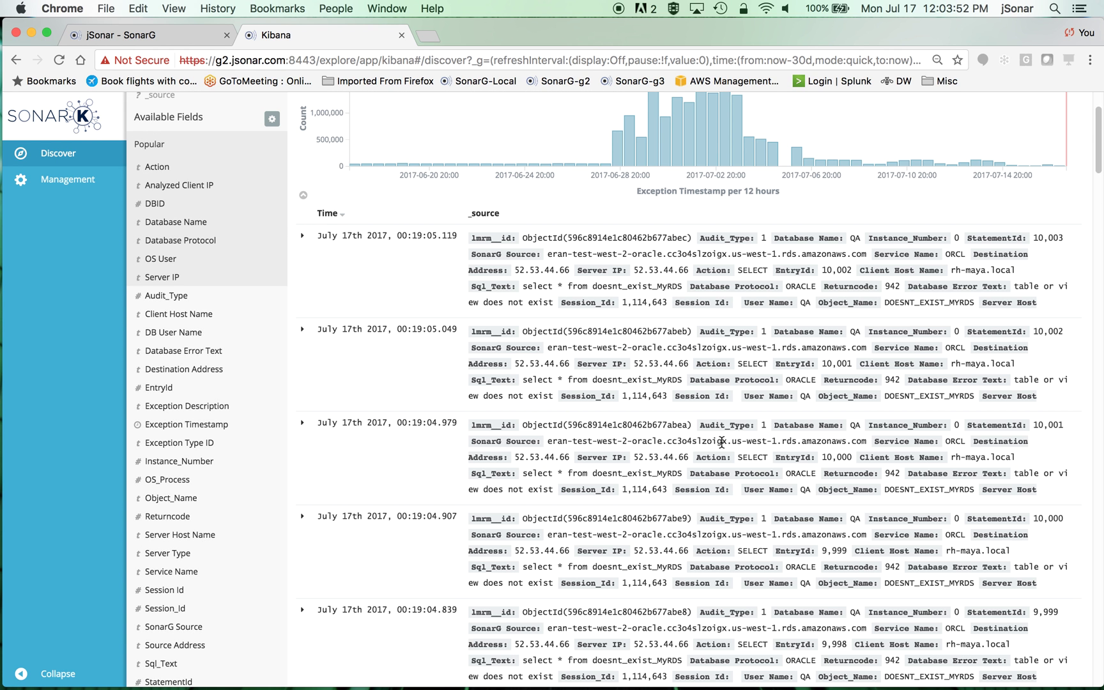
scroll(869, 537, up, 3)
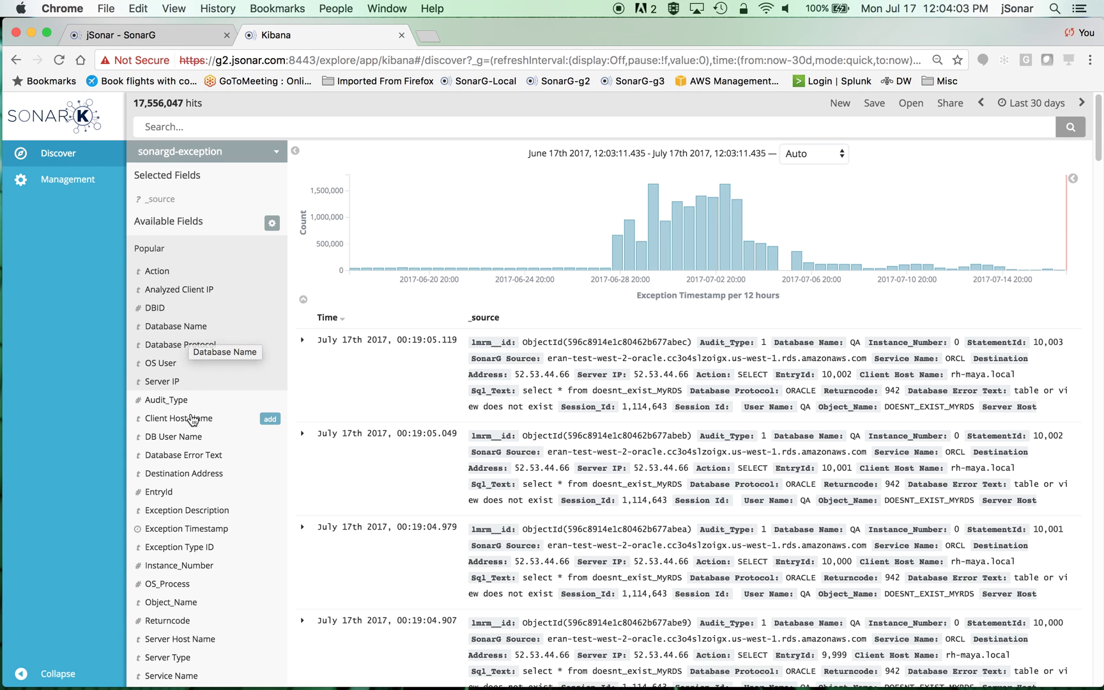
- Analyze DB User Name across all data and filter out the QA value, leaving 1,883 hits
click(194, 440)
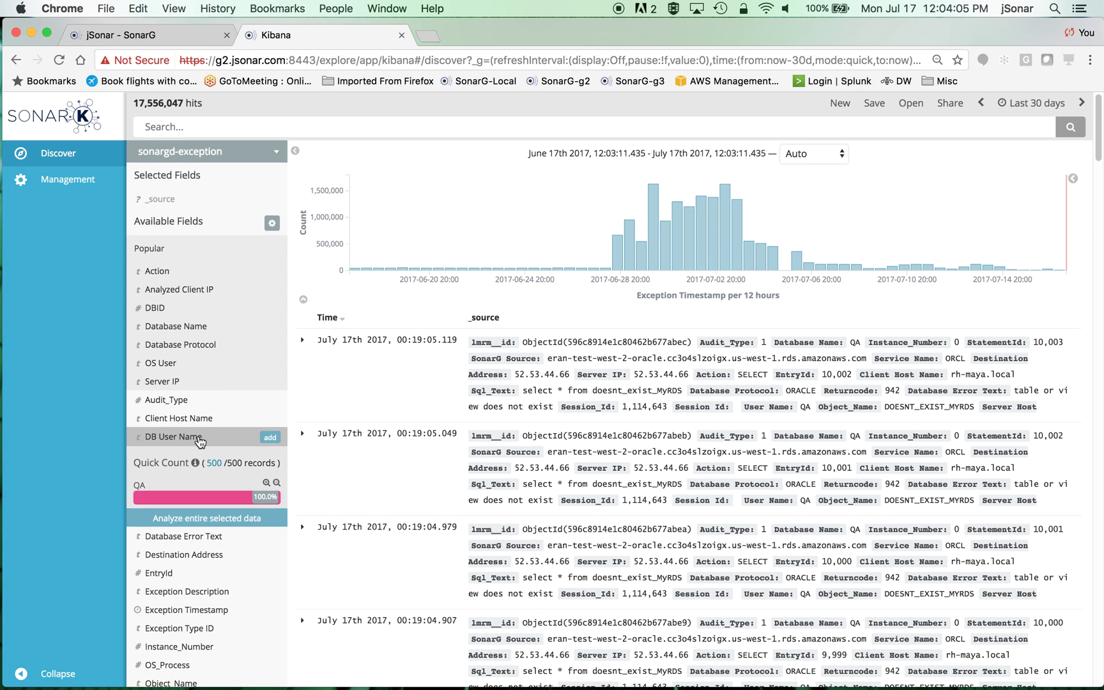
scroll(202, 498, down, 1)
click(202, 492)
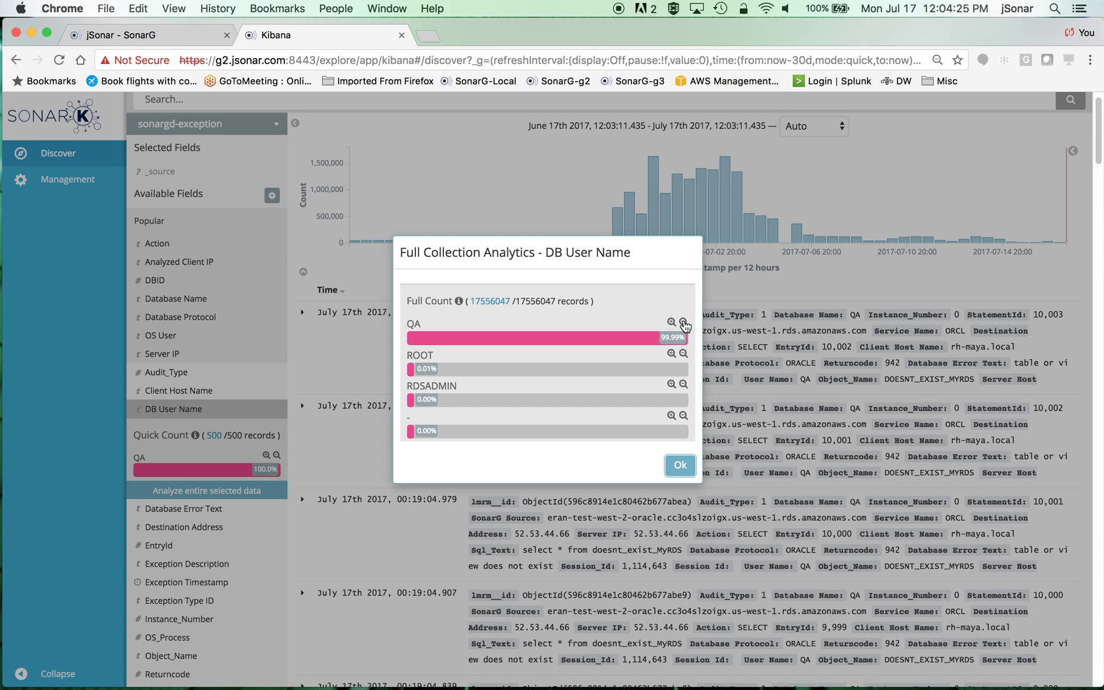
click(683, 323)
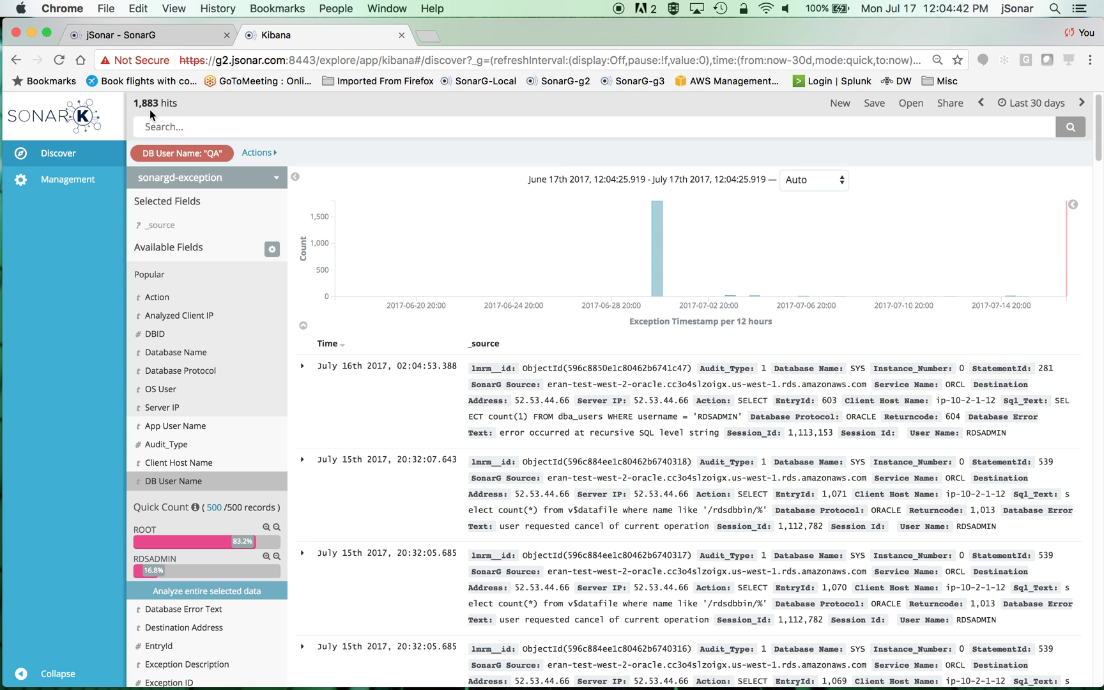
- Zoom the histogram into the June 30th 2017 spike, 12:00 to midnight, showing 1,799 hits
mouse_move(657, 288)
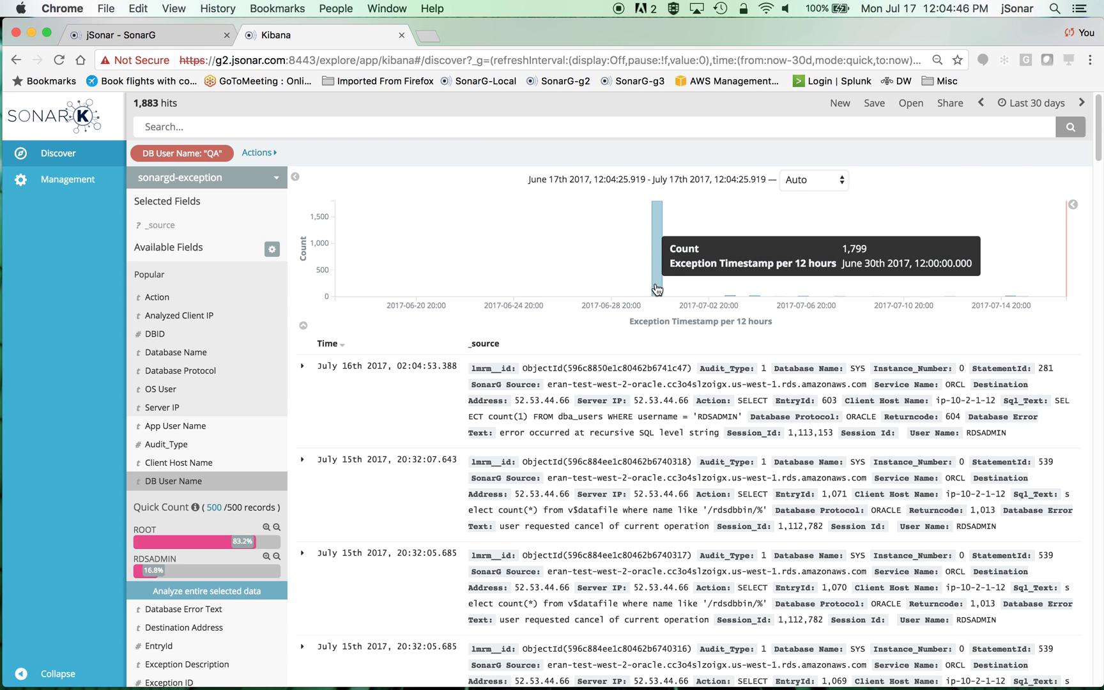
click(658, 285)
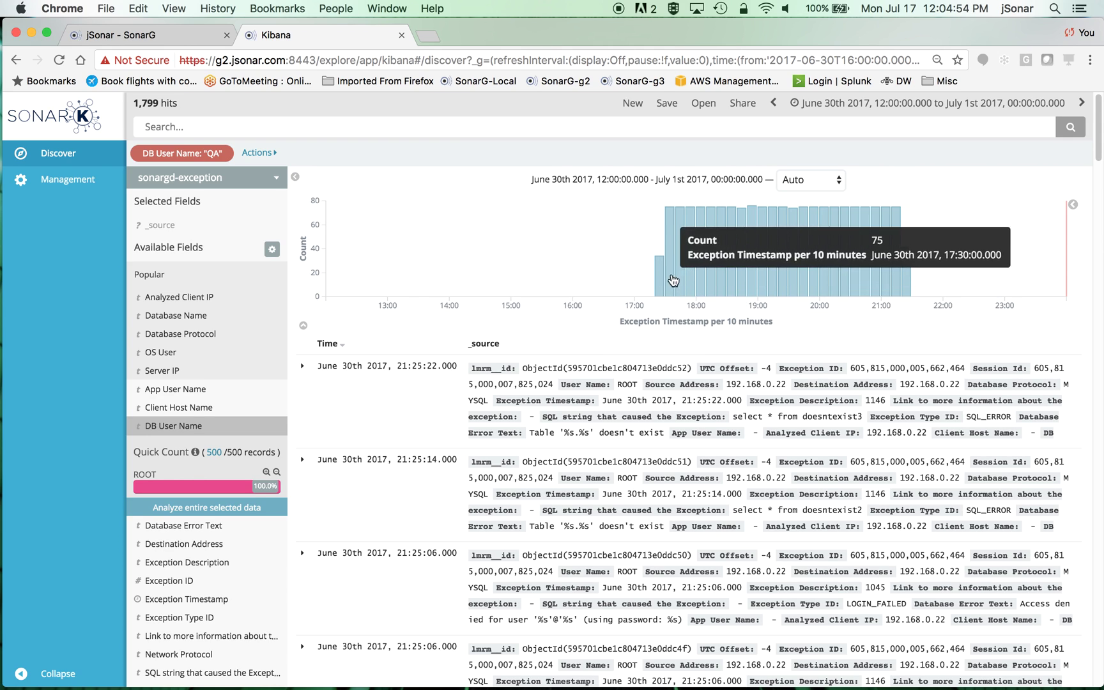
mouse_move(658, 291)
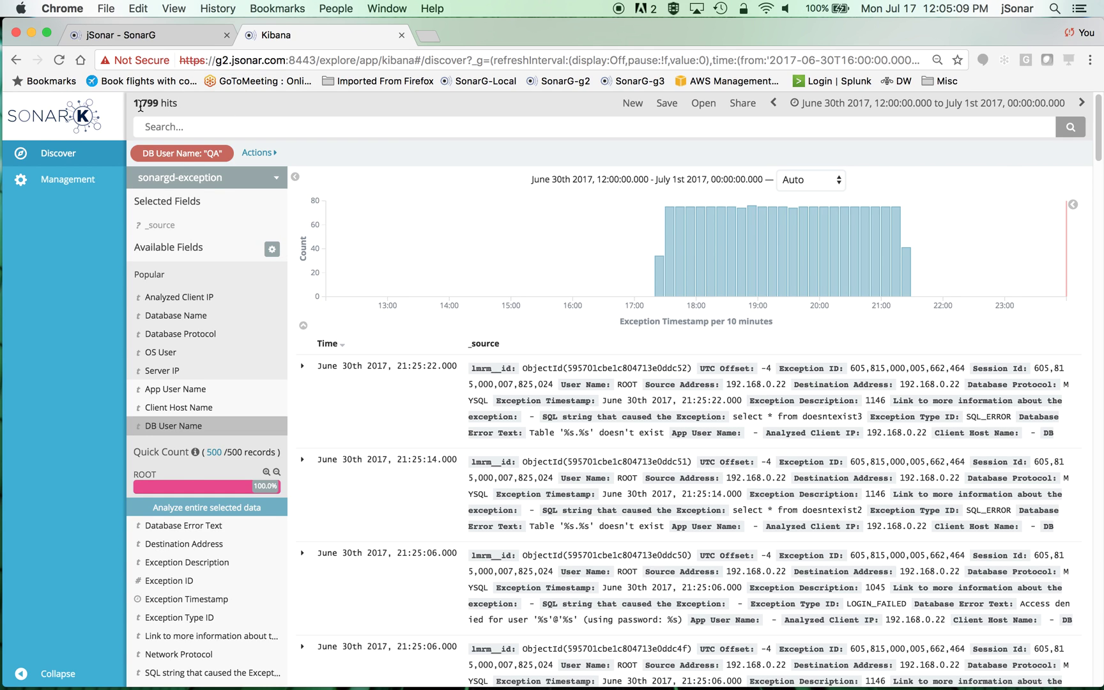
click(177, 127)
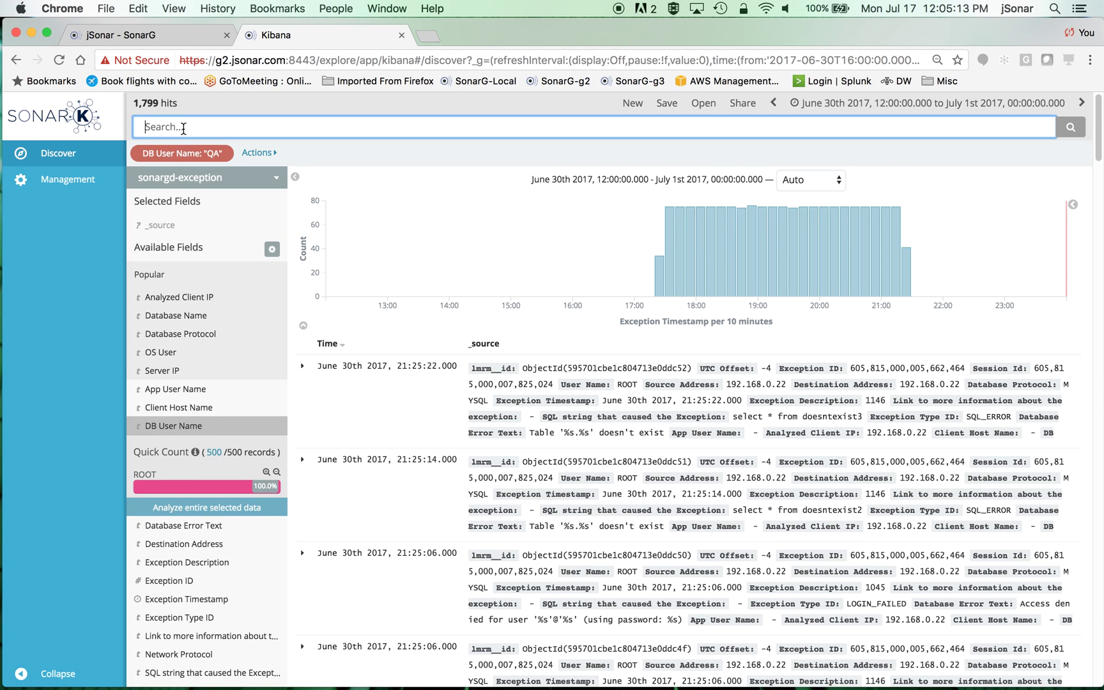
text(Red)
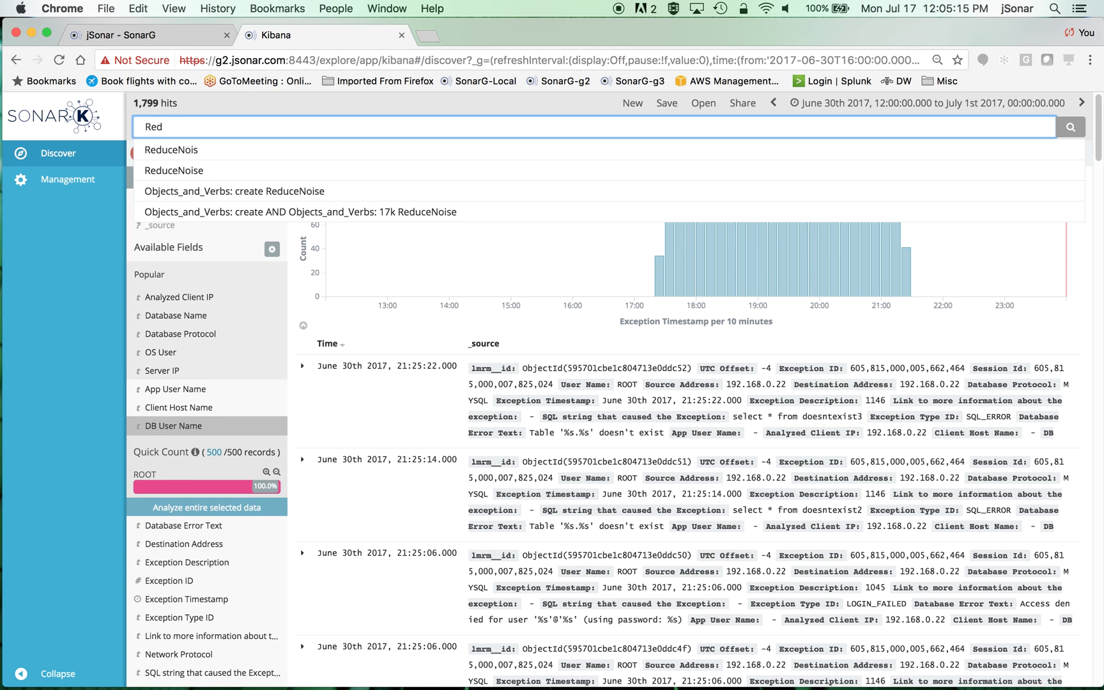
click(185, 170)
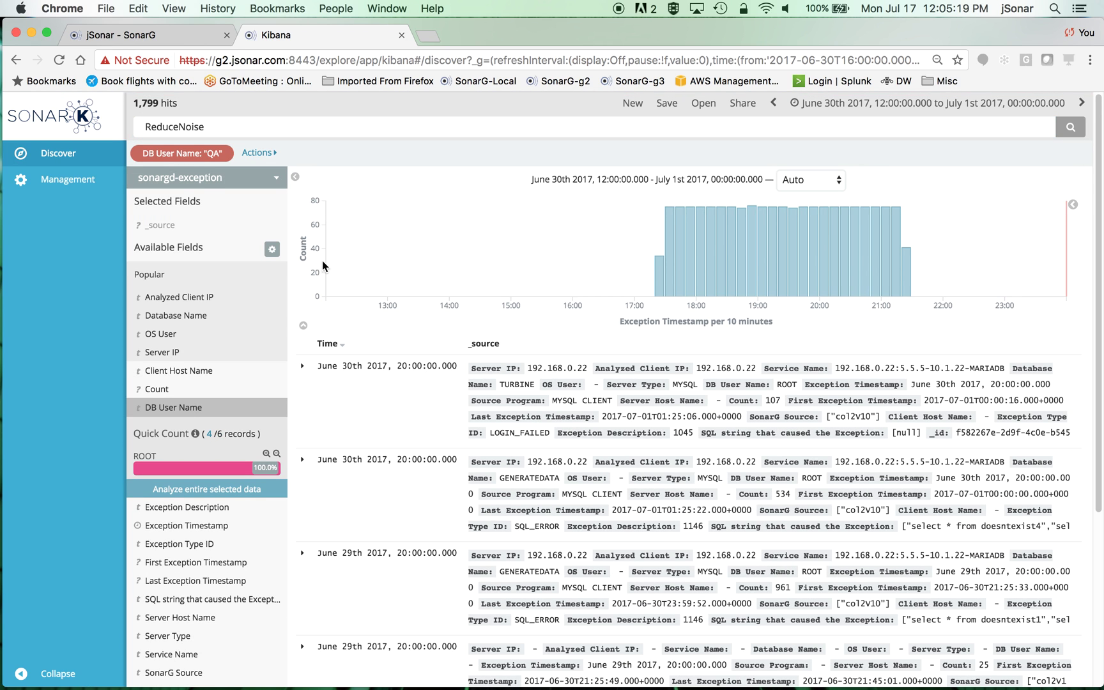
scroll(652, 467, down, 1)
scroll(651, 467, down, 5)
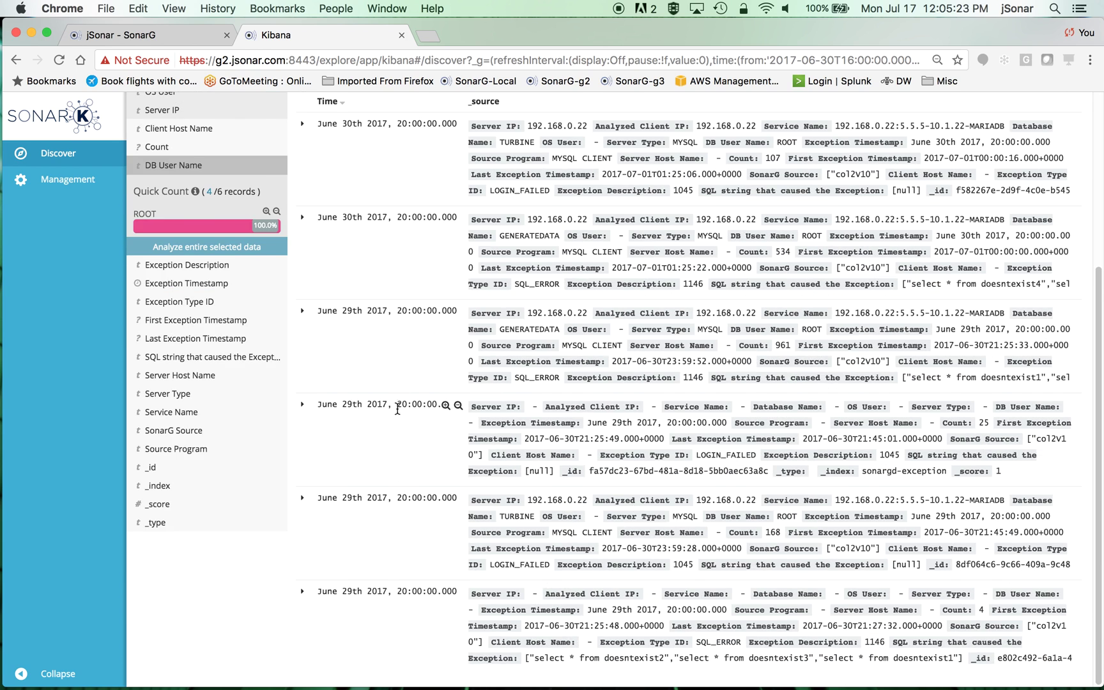
scroll(397, 378, up, 3)
scroll(426, 289, up, 3)
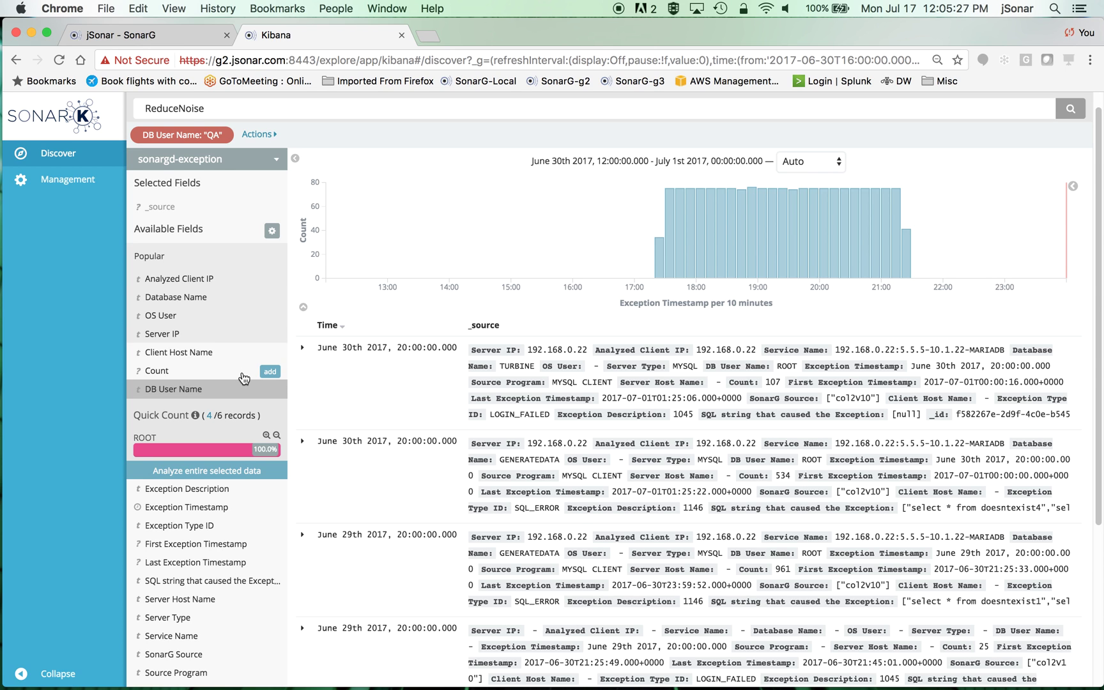
scroll(243, 382, down, 1)
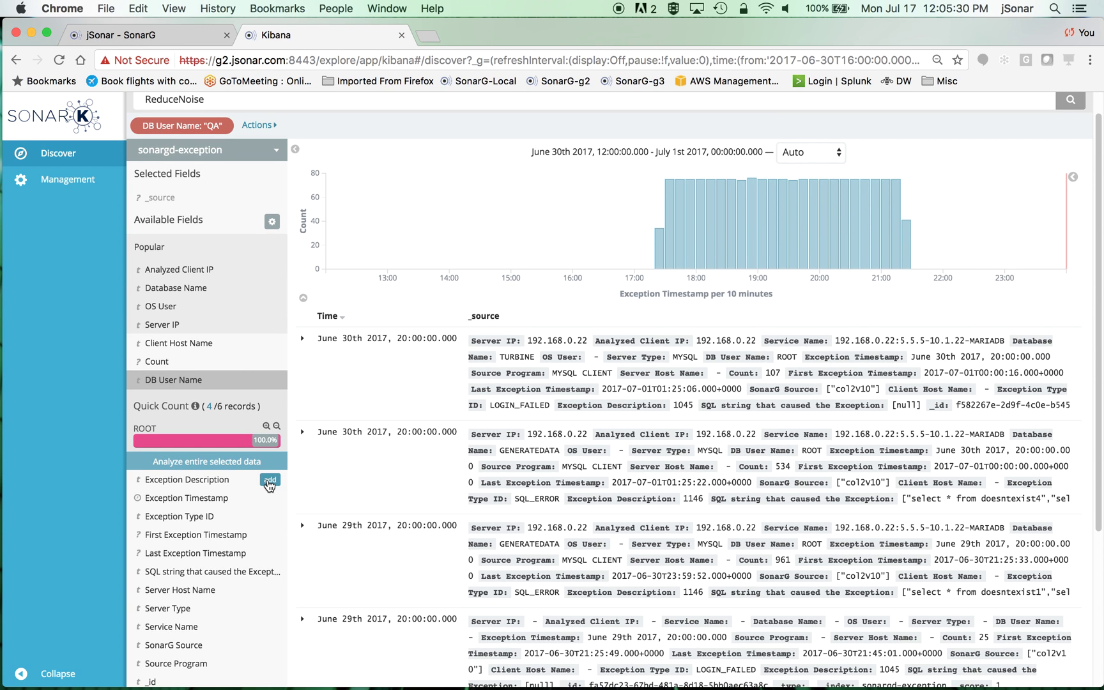
click(270, 484)
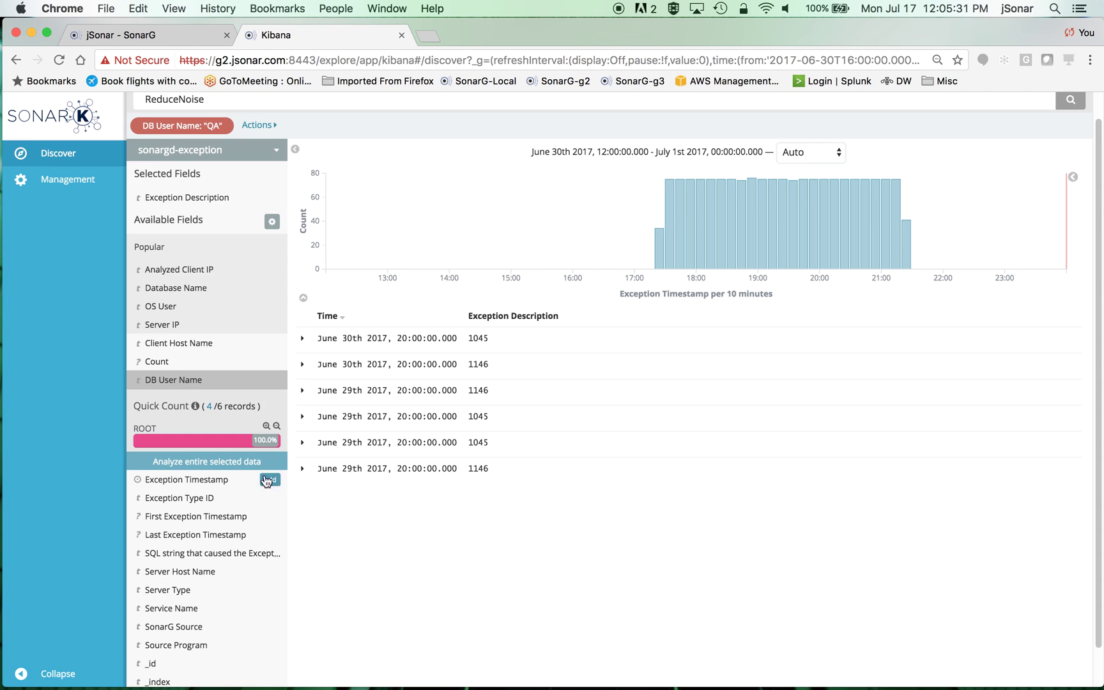
- Add Count, the causing SQL string and Exception Type ID as columns in the results table
click(272, 363)
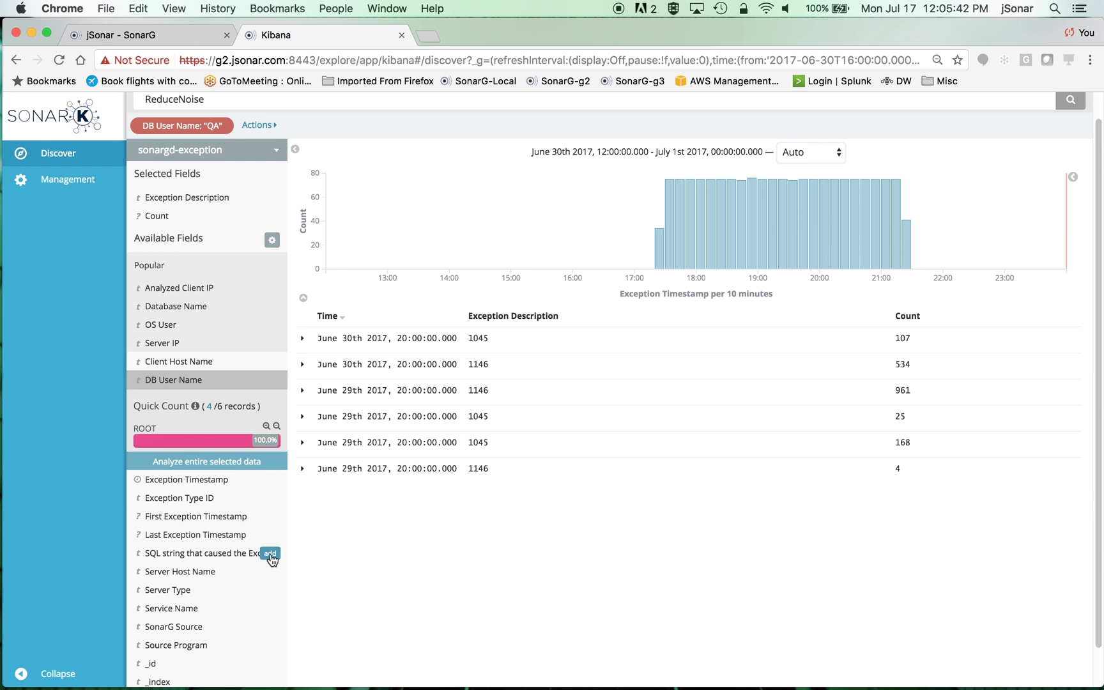
click(270, 554)
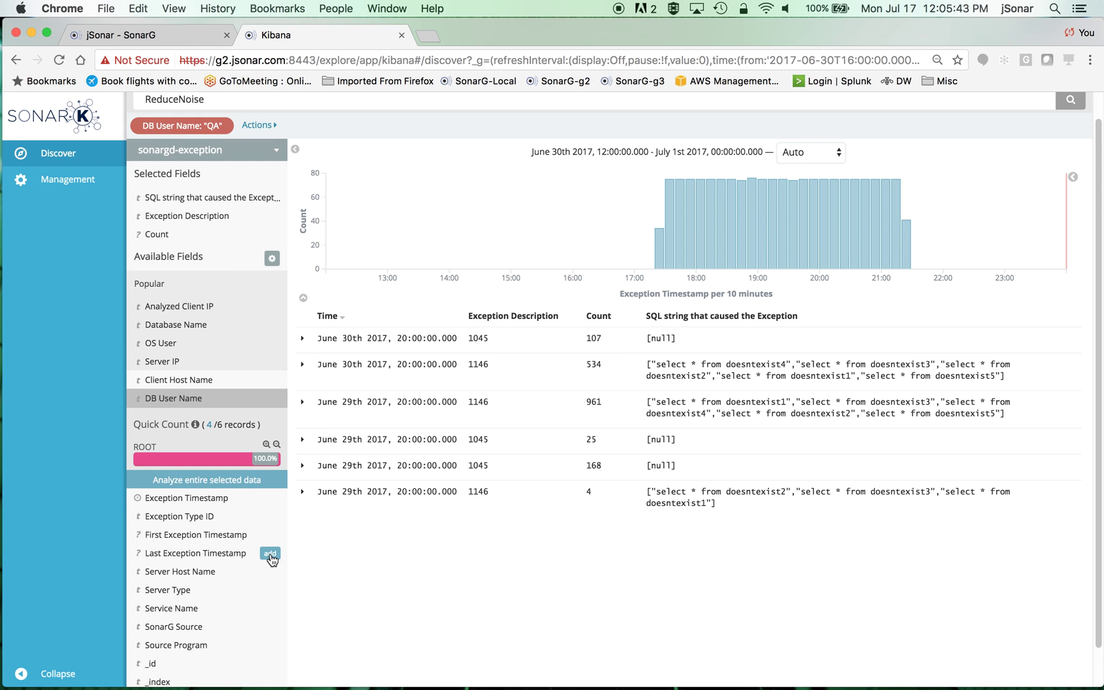
click(271, 516)
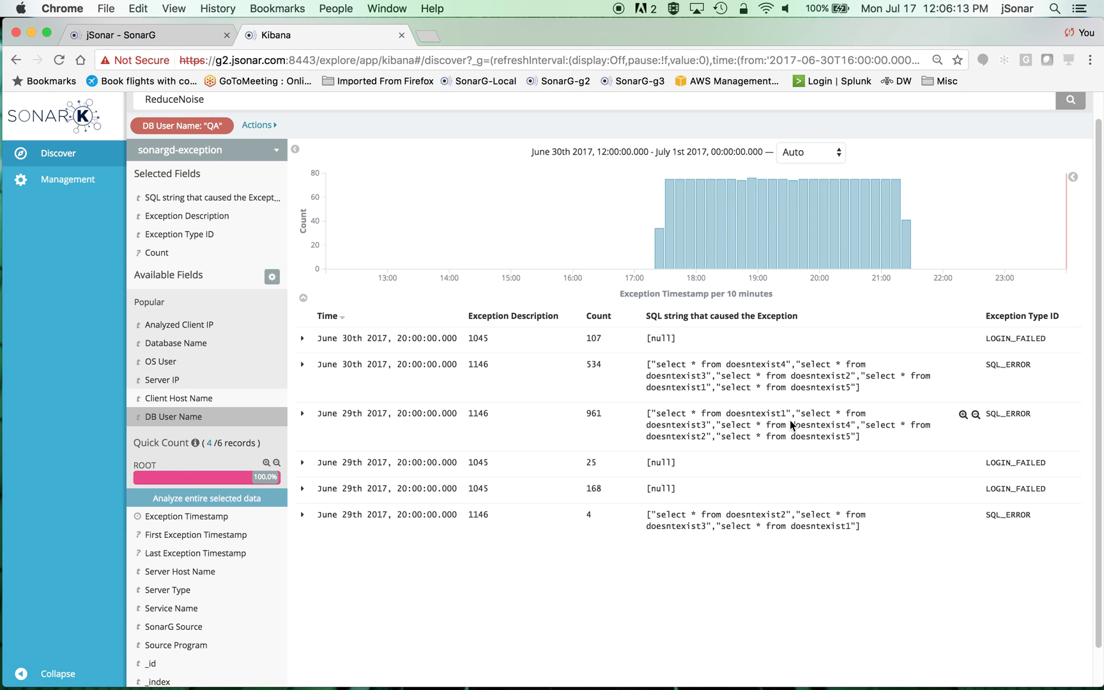
scroll(790, 420, up, 1)
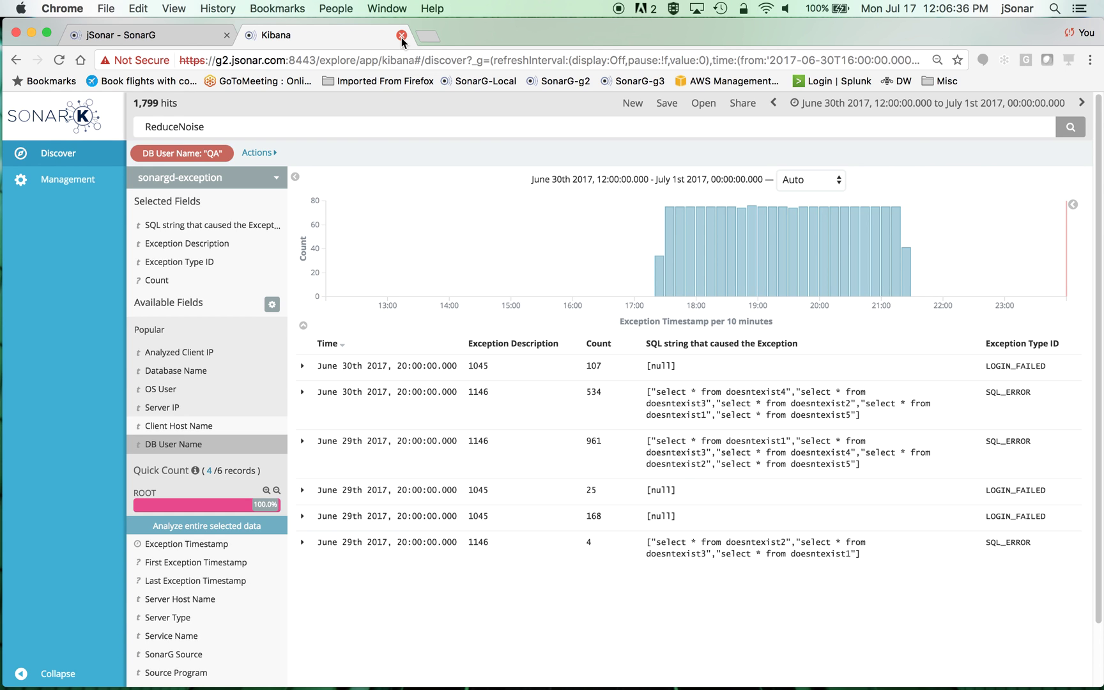
- Run the SQL Error Offenders report with its From date set to May 1, 2017
click(401, 36)
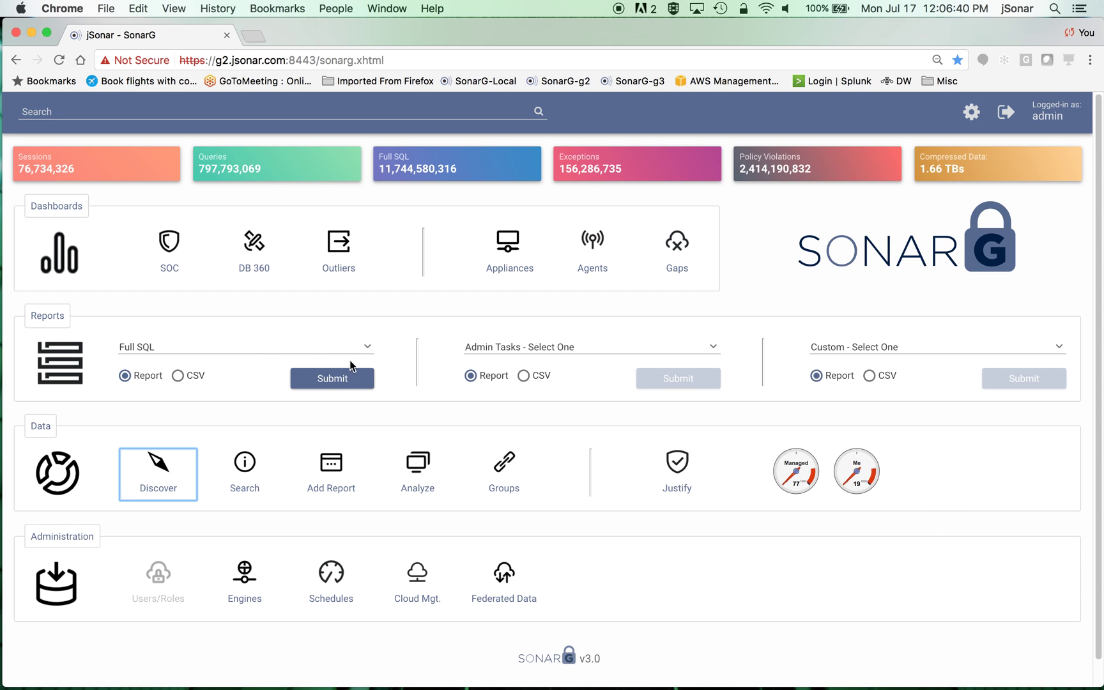
click(365, 347)
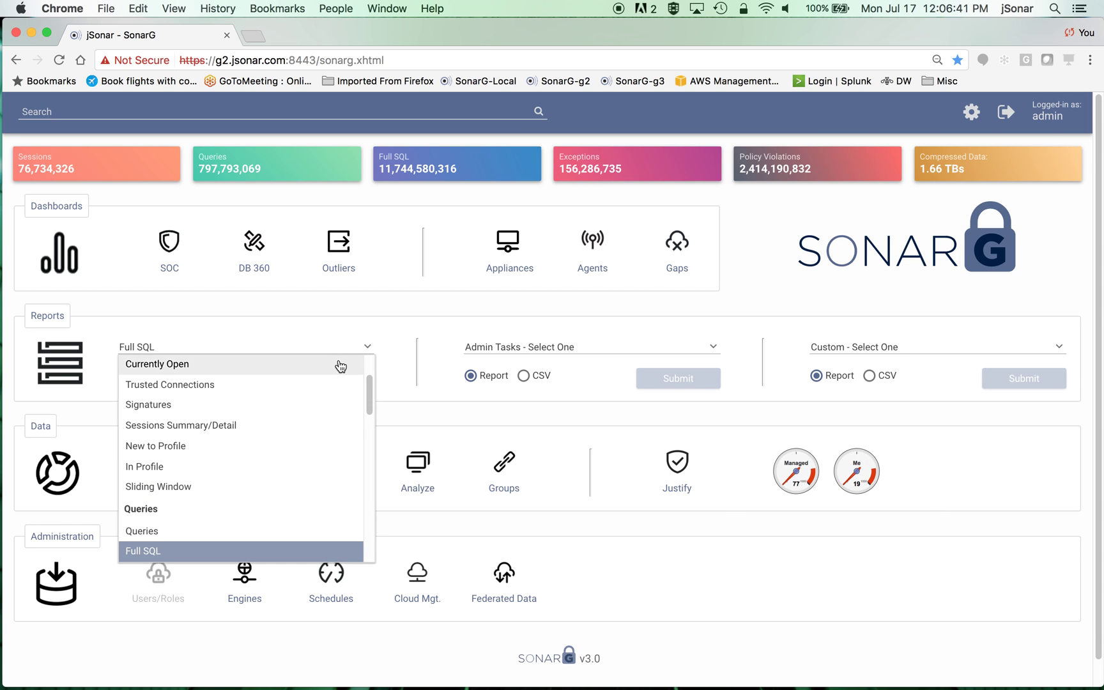
scroll(341, 366, down, 3)
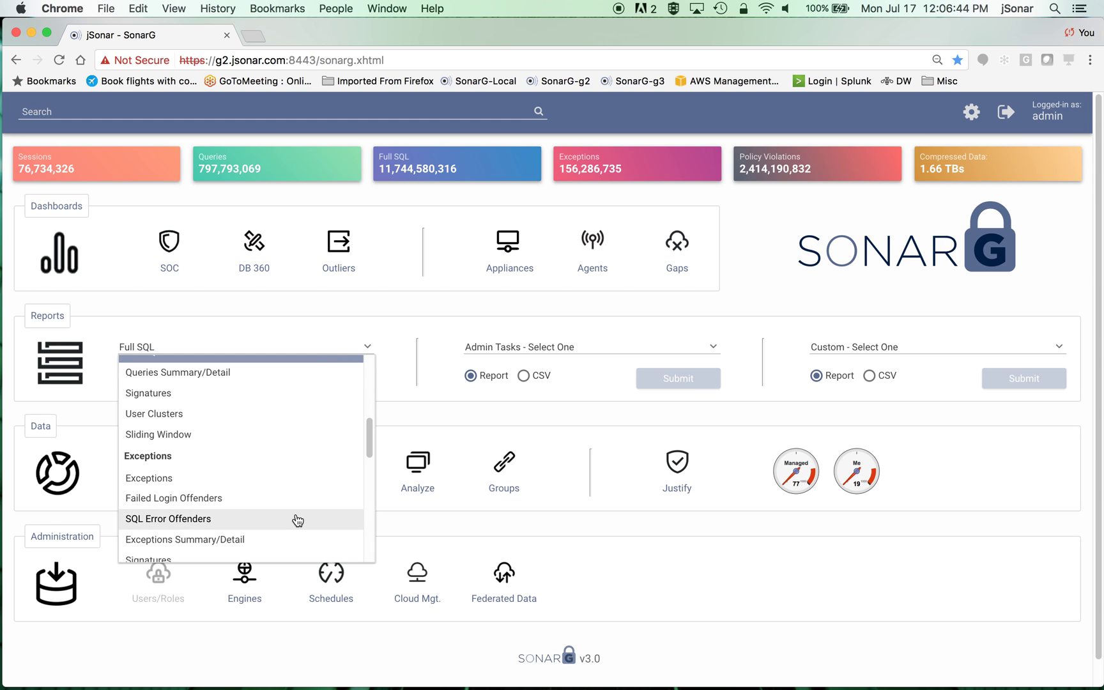
click(208, 520)
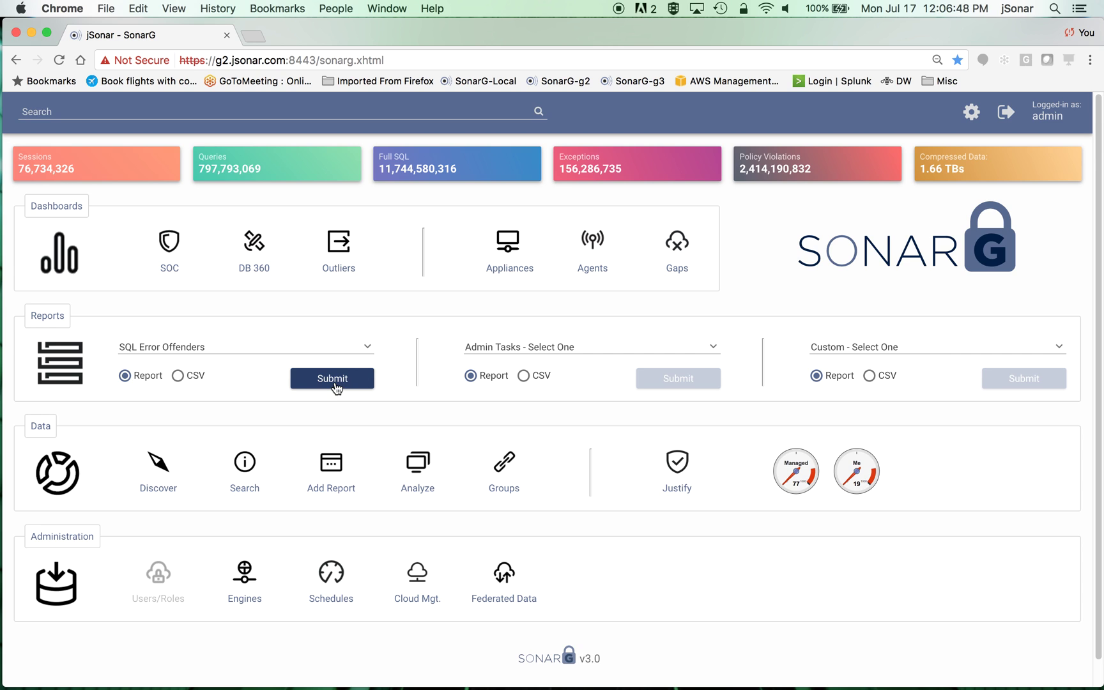
click(332, 379)
click(502, 222)
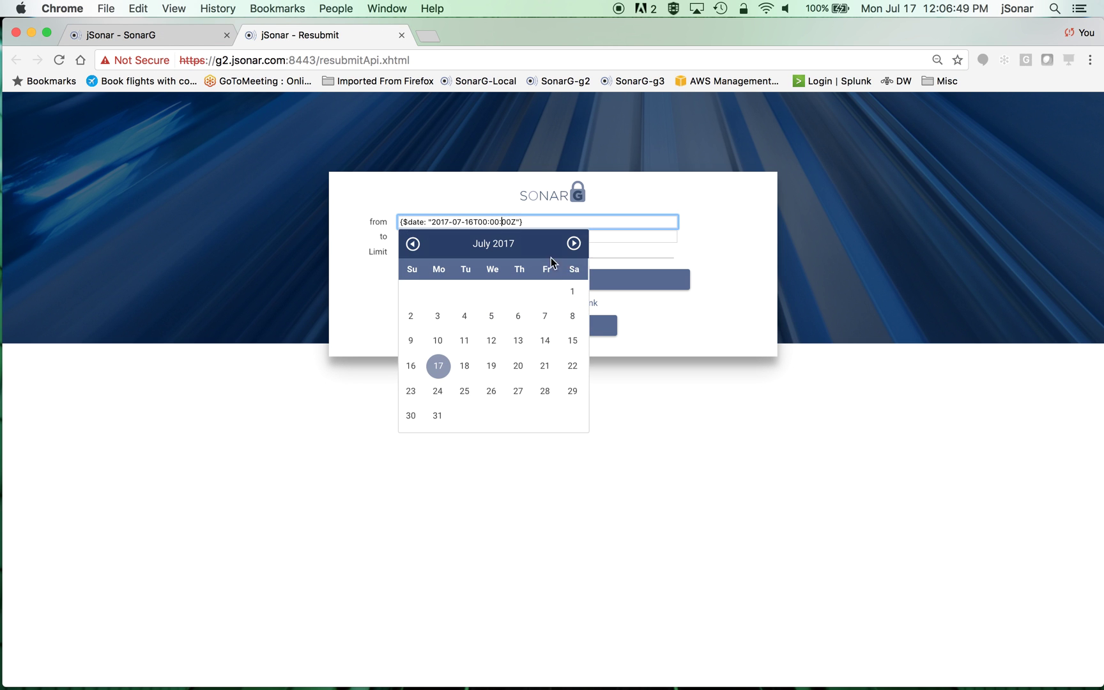
click(413, 243)
click(413, 243)
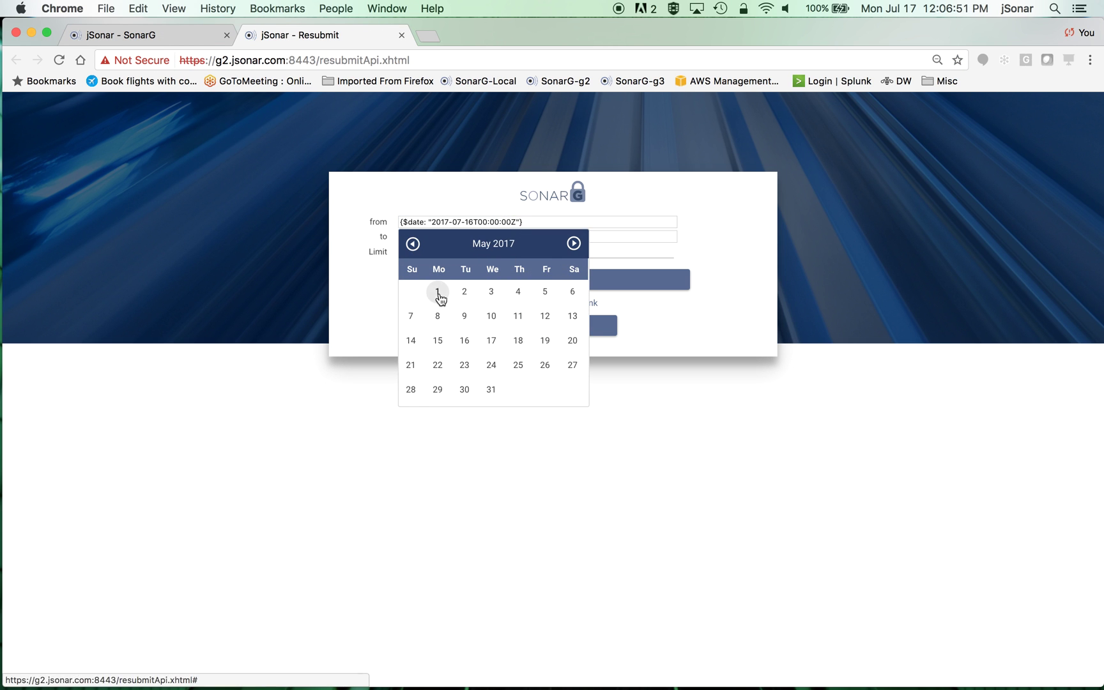
click(439, 294)
click(540, 280)
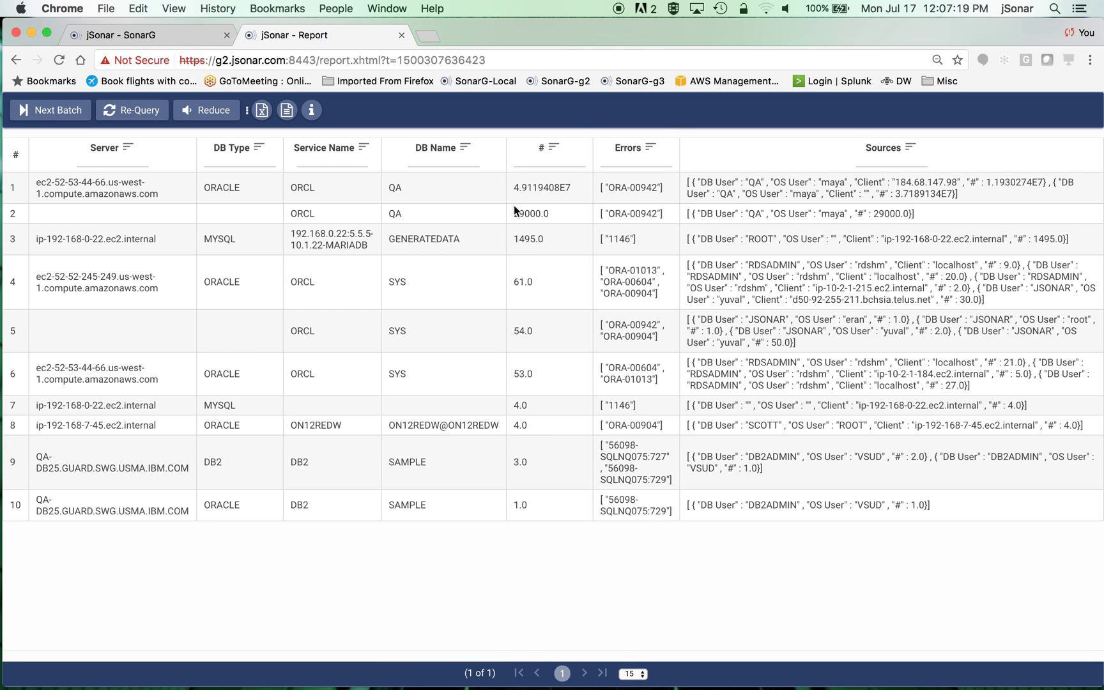
- Highlight the 4.9119408E7 and 29000.0 counts and the ORA-00942 code, then close the report
drag(515, 187, 573, 187)
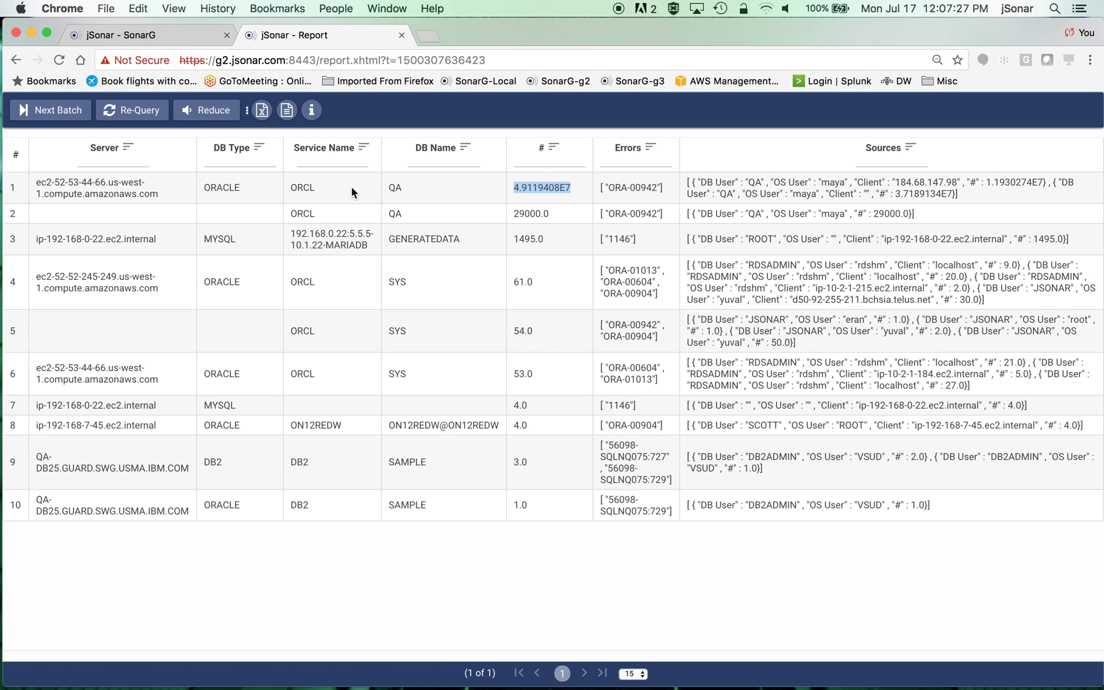
drag(609, 188, 655, 189)
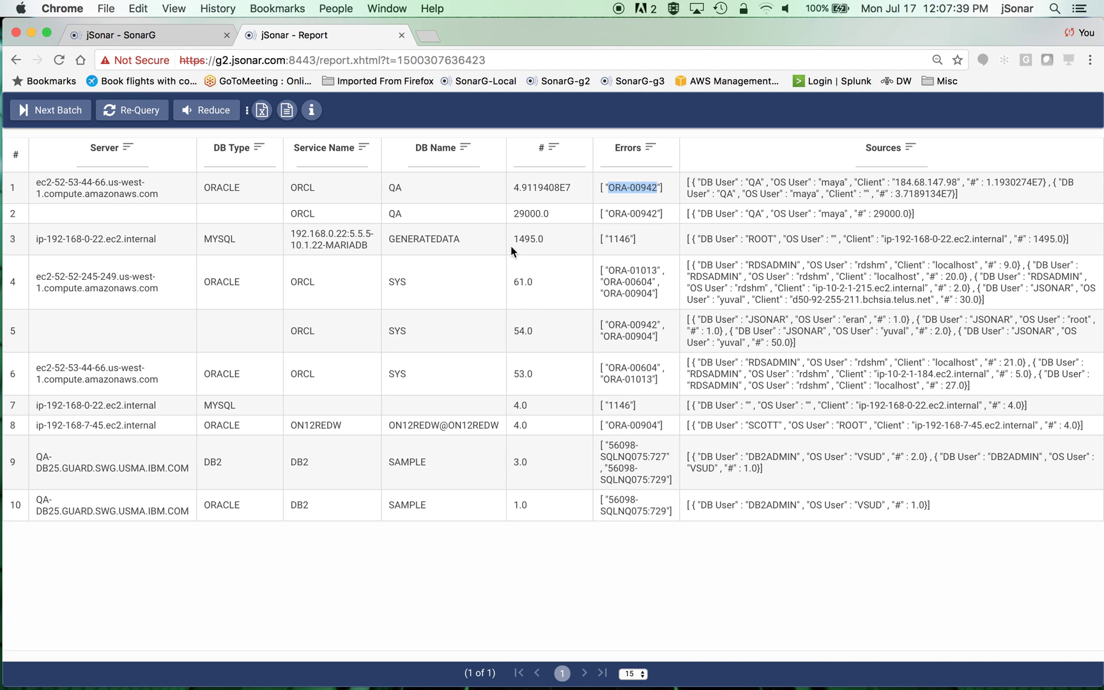
drag(513, 214, 559, 215)
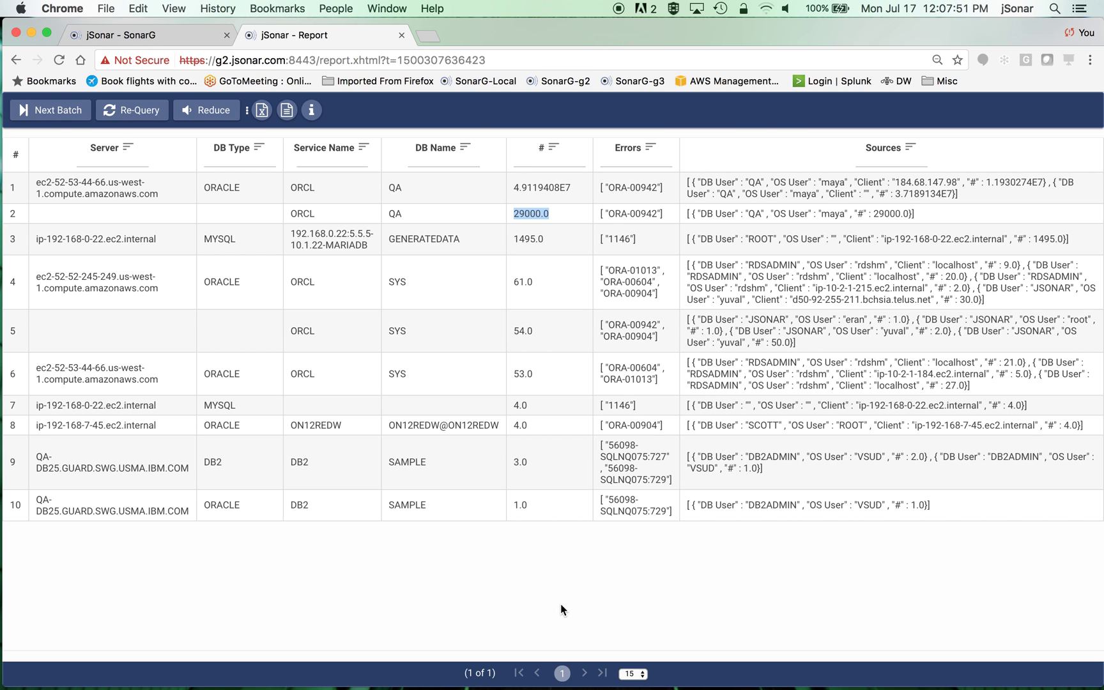
click(401, 36)
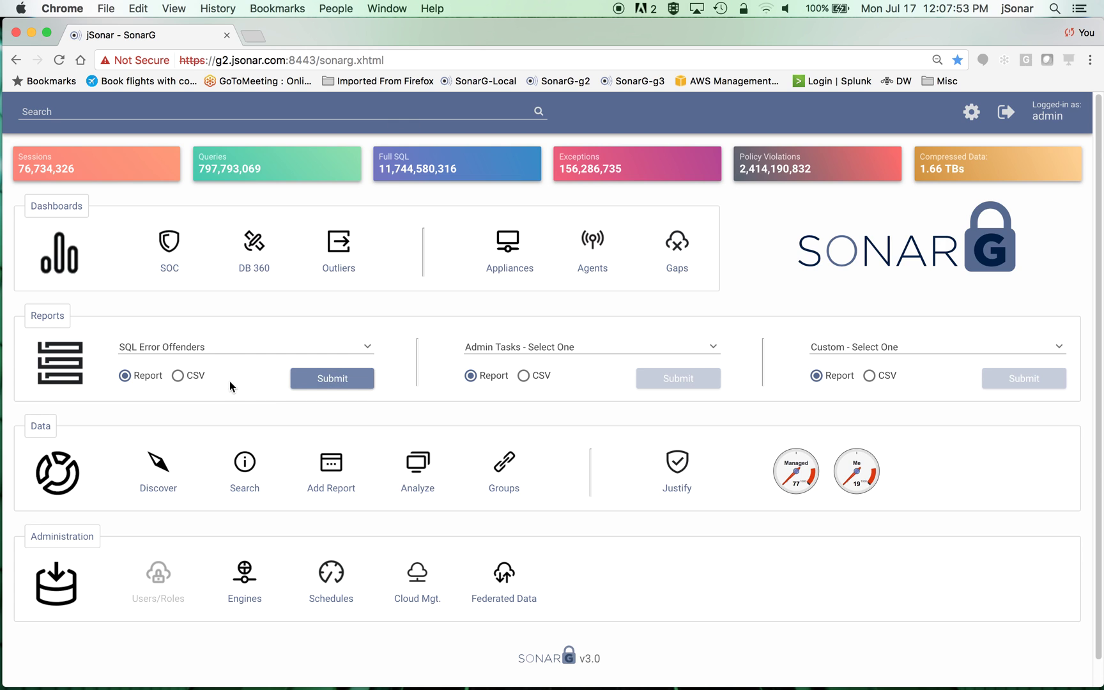
- Run the Exceptions report from May 1, 2017 and scroll through the SQL_ERROR rows
click(204, 345)
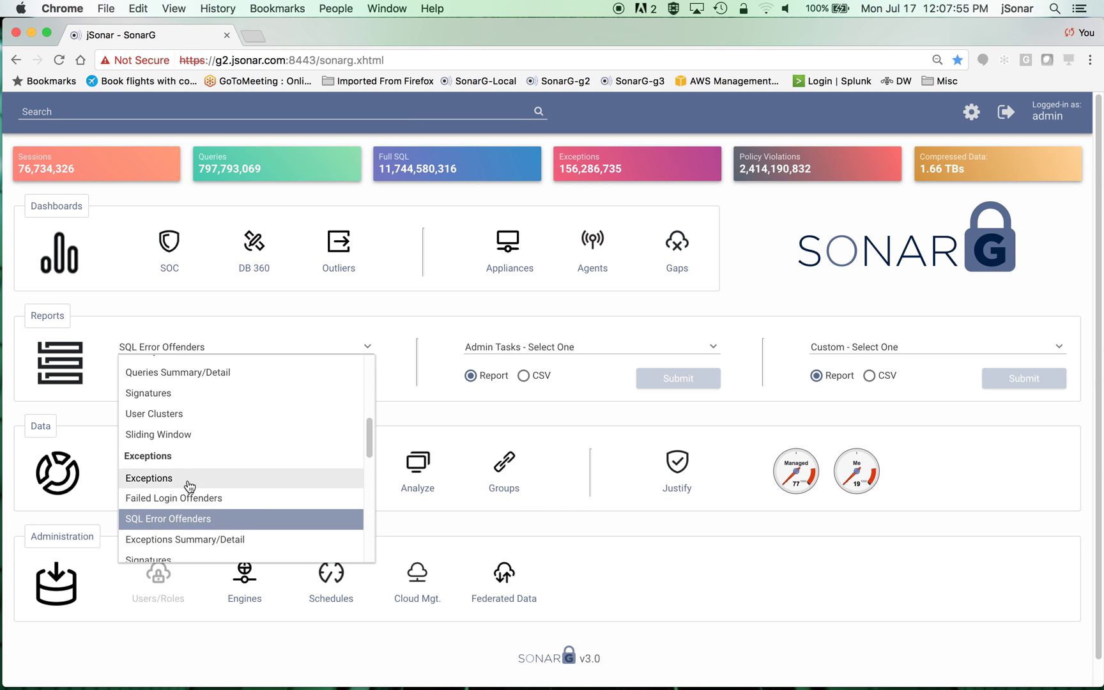
click(190, 484)
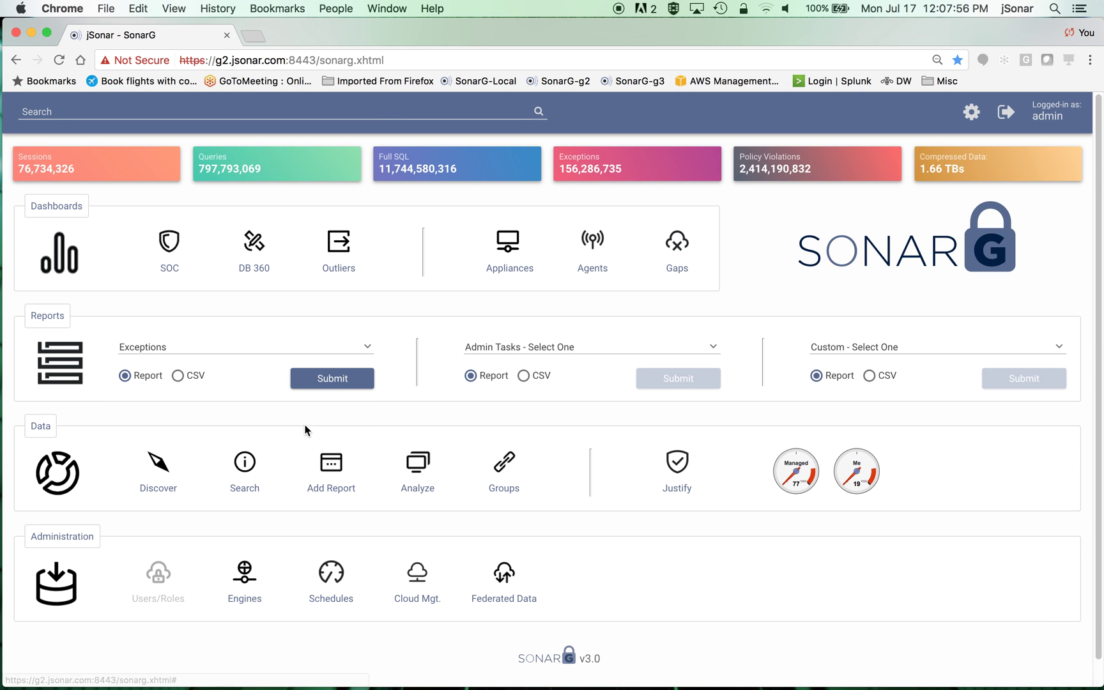
click(342, 381)
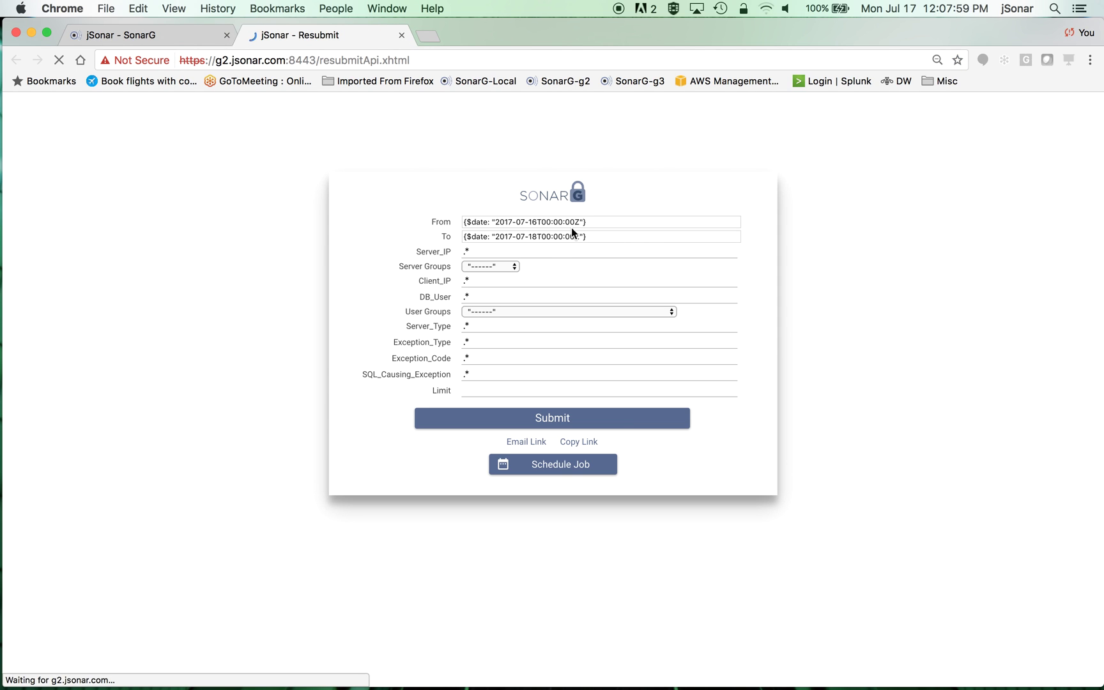
click(549, 226)
click(477, 243)
click(477, 243)
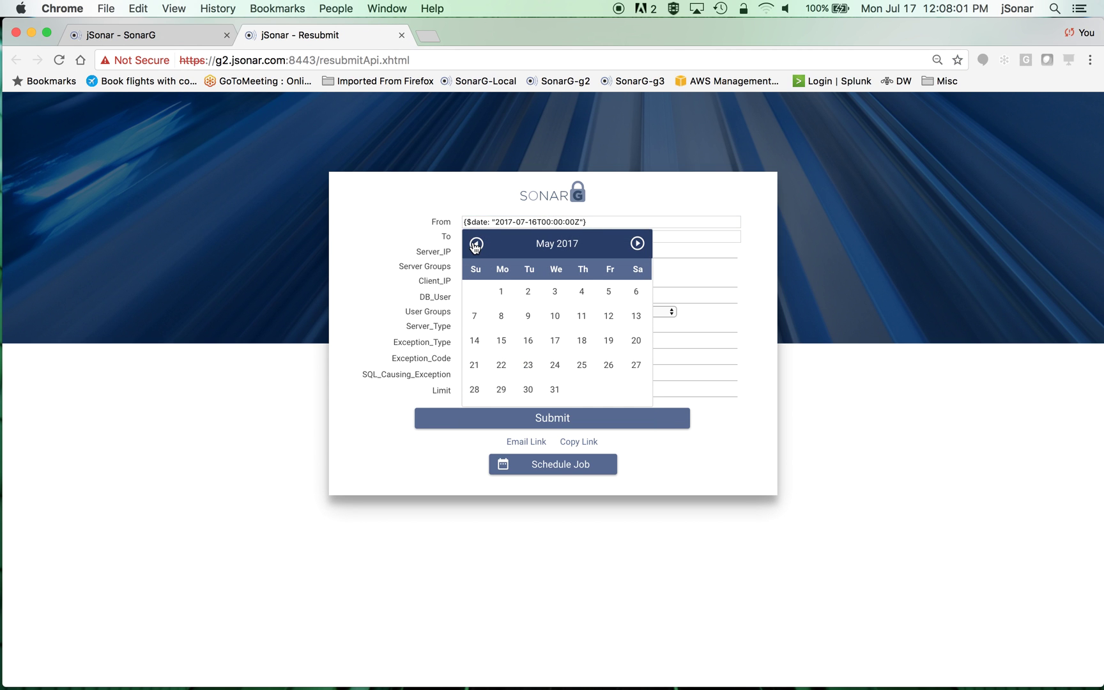
click(501, 292)
click(545, 416)
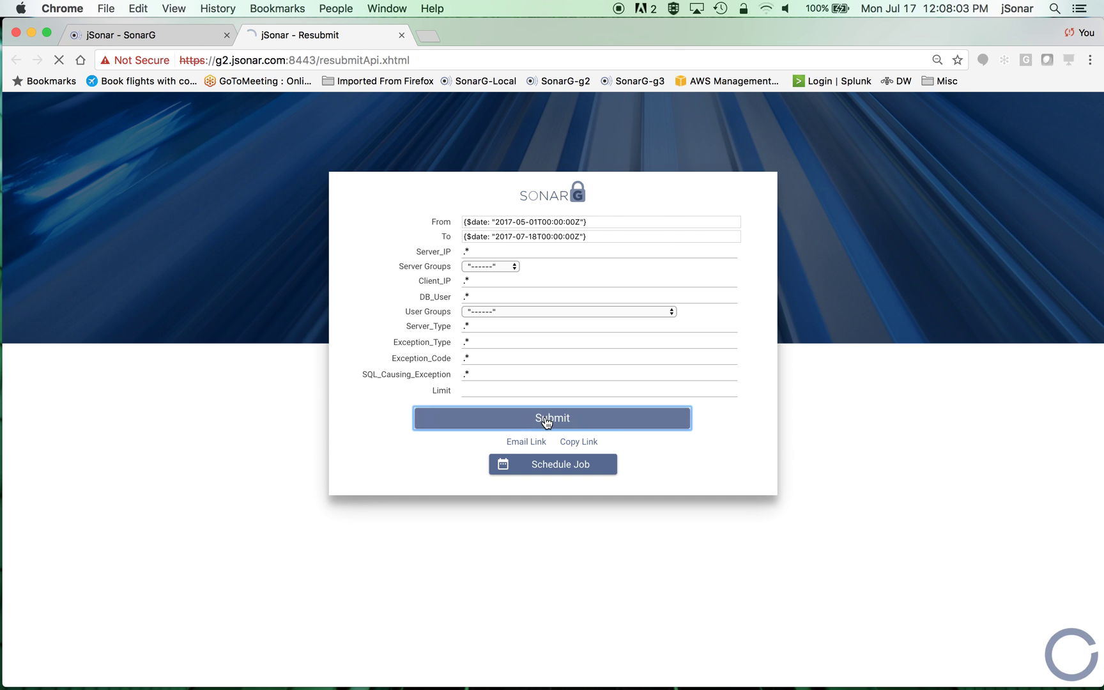
scroll(846, 511, down, 10)
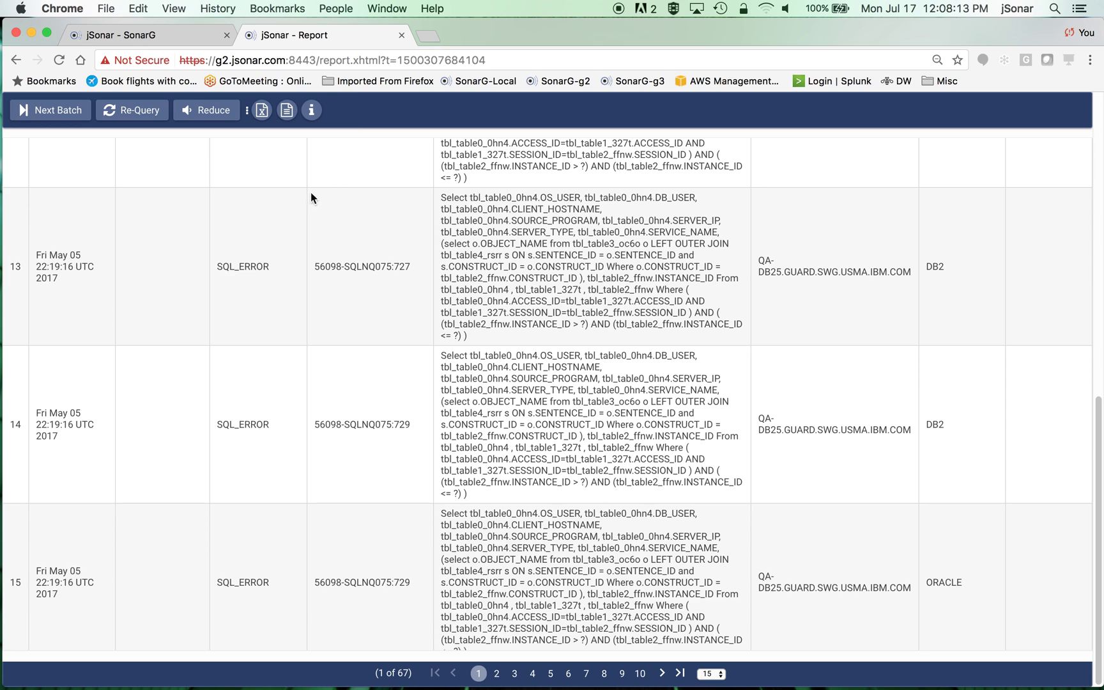
- Close the Exceptions report tab to return to the SonarG home console
click(401, 35)
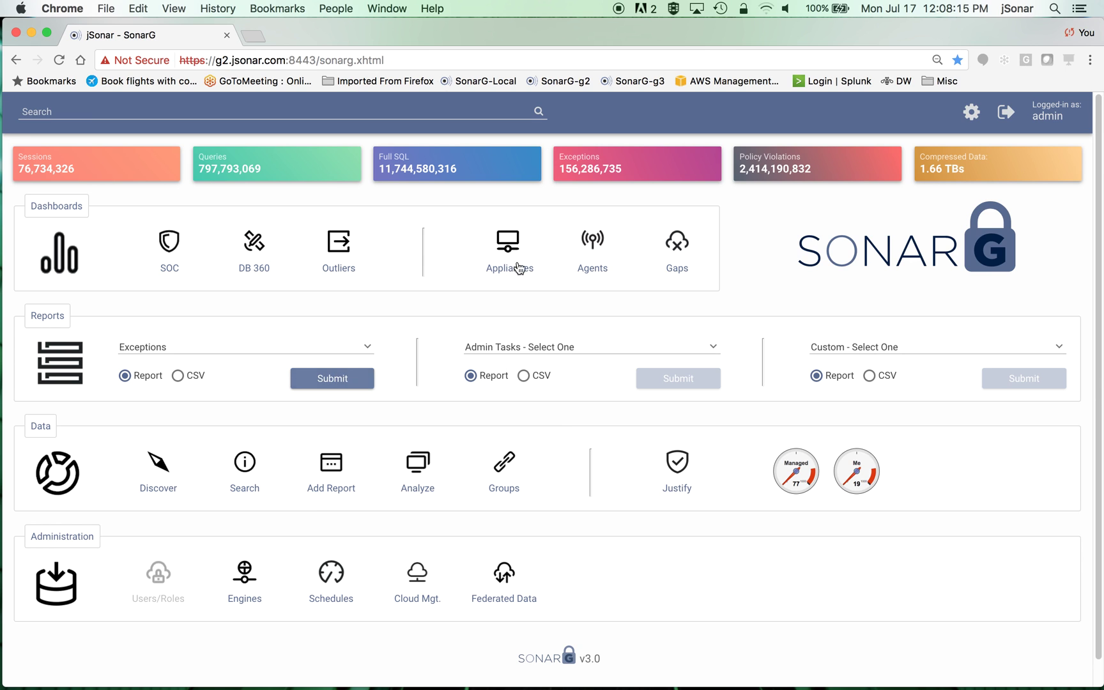